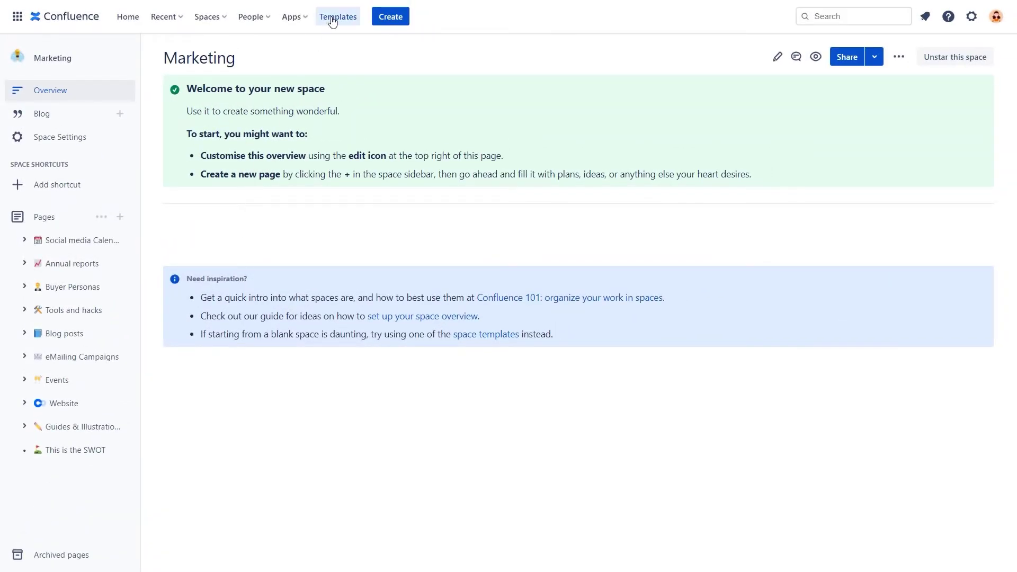
# Step: Browse the template gallery and preview the Design sprint and Design systems templates
pyautogui.click(332, 22)
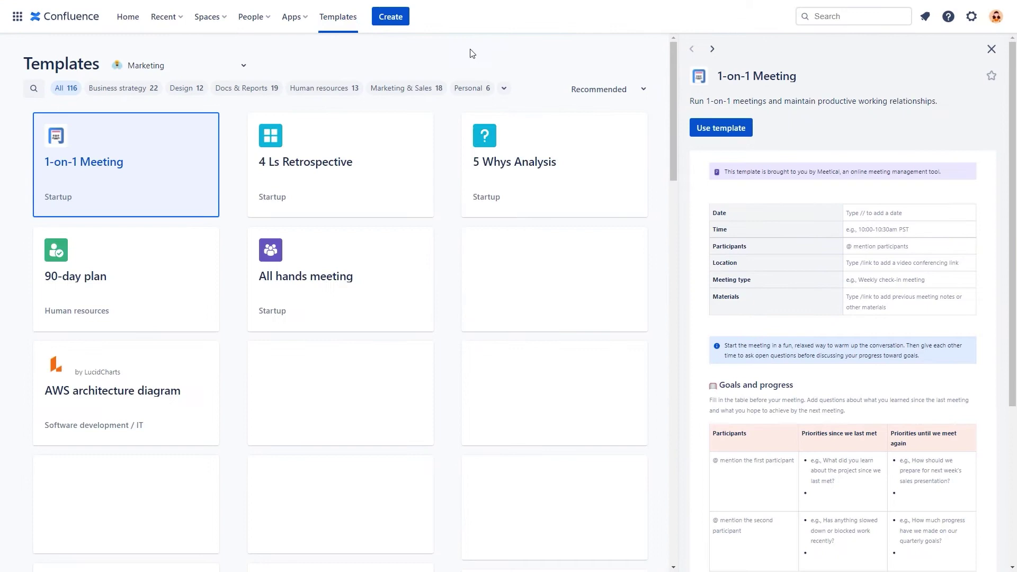
pyautogui.moveTo(671, 169); pyautogui.dragTo(672, 377)
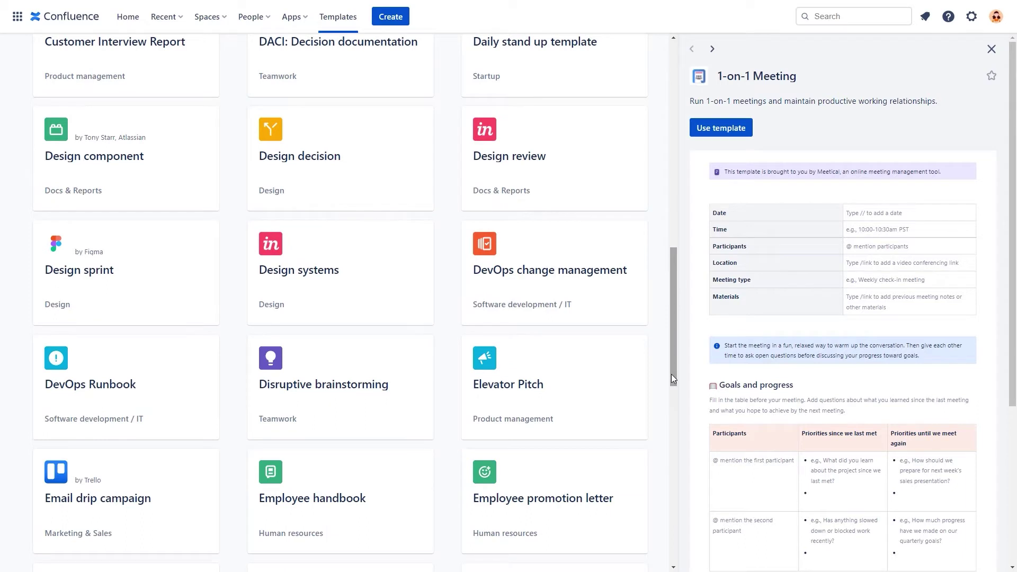
pyautogui.click(165, 286)
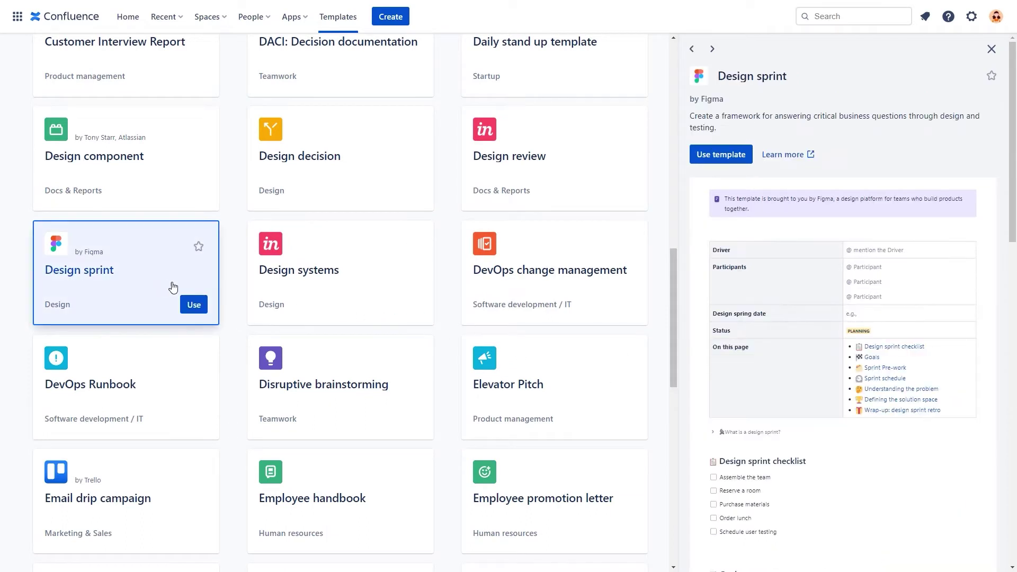
pyautogui.click(361, 285)
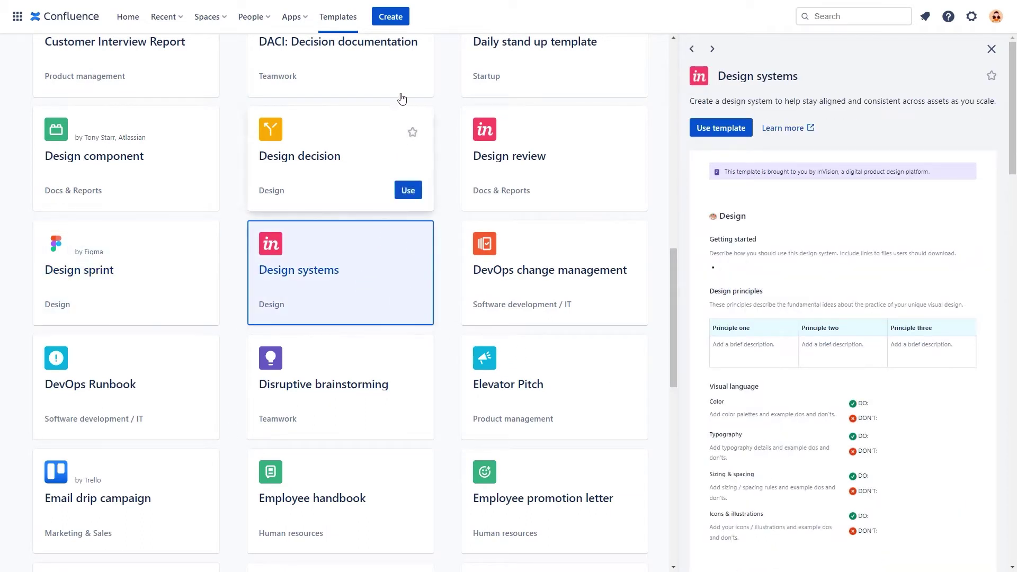
# Step: Create the Marketing Strategy page with a sunglasses title emoji and a hot-air-balloon header image
pyautogui.click(390, 17)
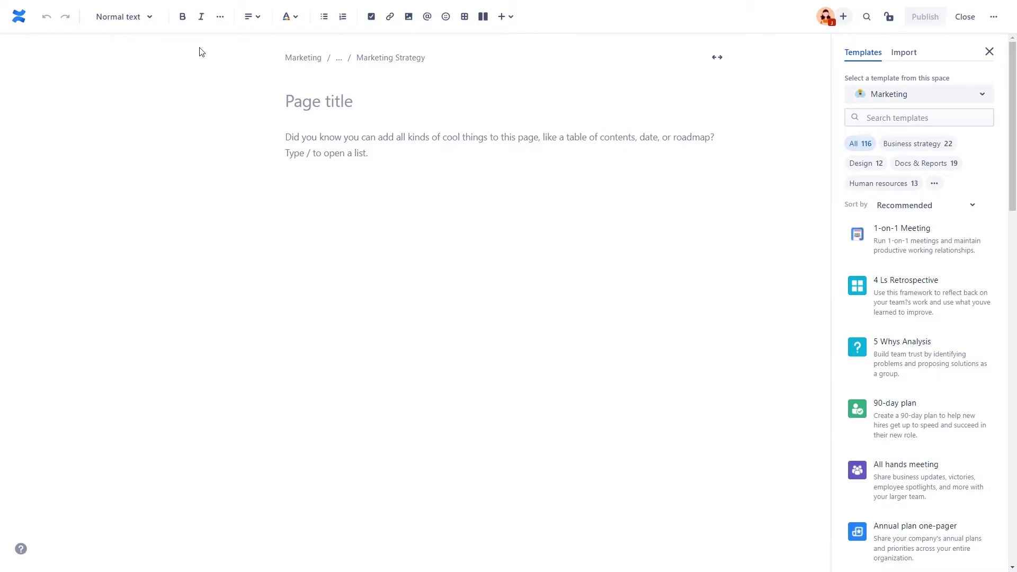
pyautogui.click(295, 107)
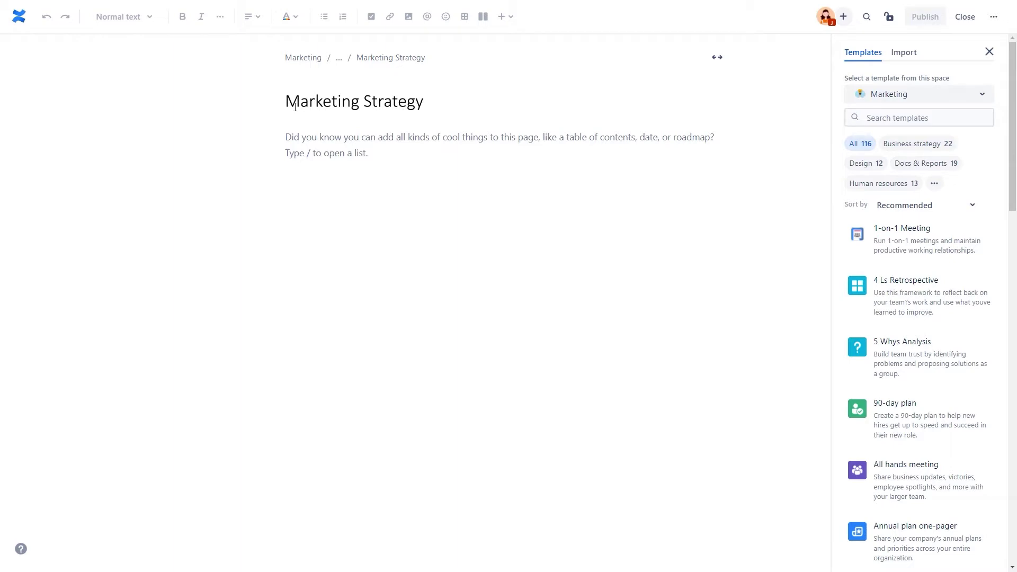
pyautogui.click(311, 83)
pyautogui.click(318, 102)
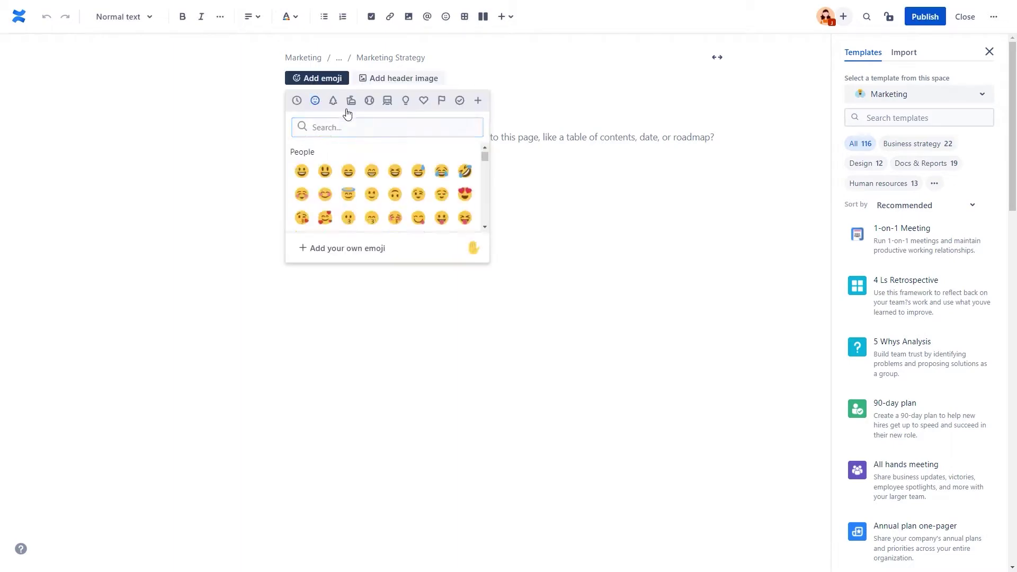
pyautogui.scroll(-1, 483, 232)
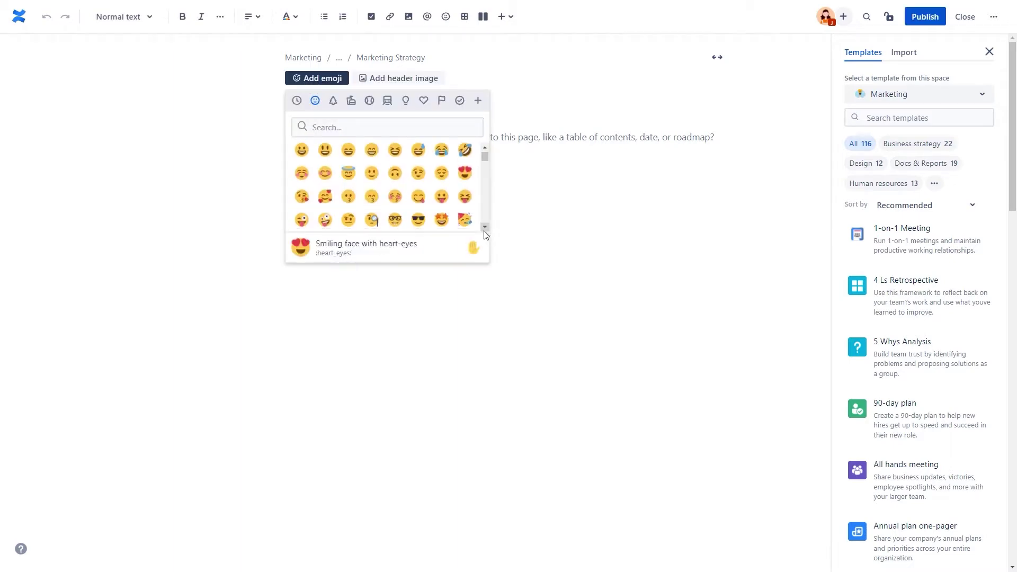
pyautogui.click(418, 220)
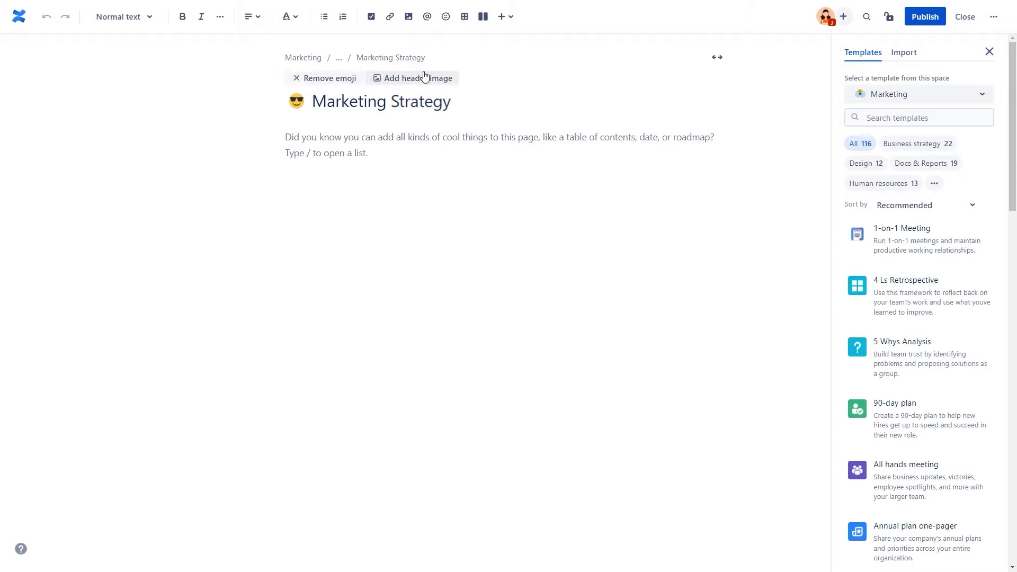
pyautogui.click(424, 76)
pyautogui.press('Escape')
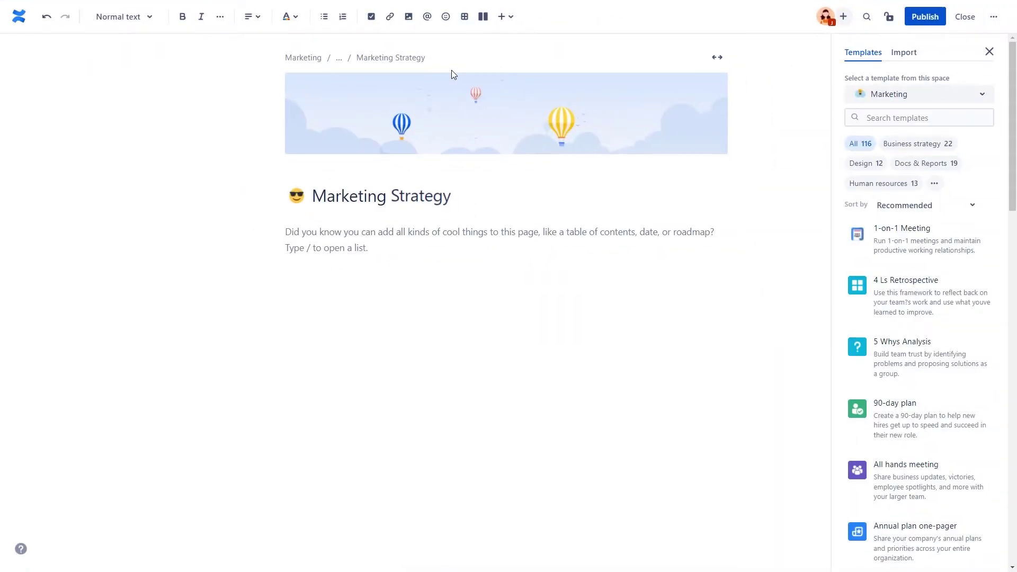
# Step: Insert a two-column layout with a Table of Contents macro in the left column
pyautogui.click(482, 16)
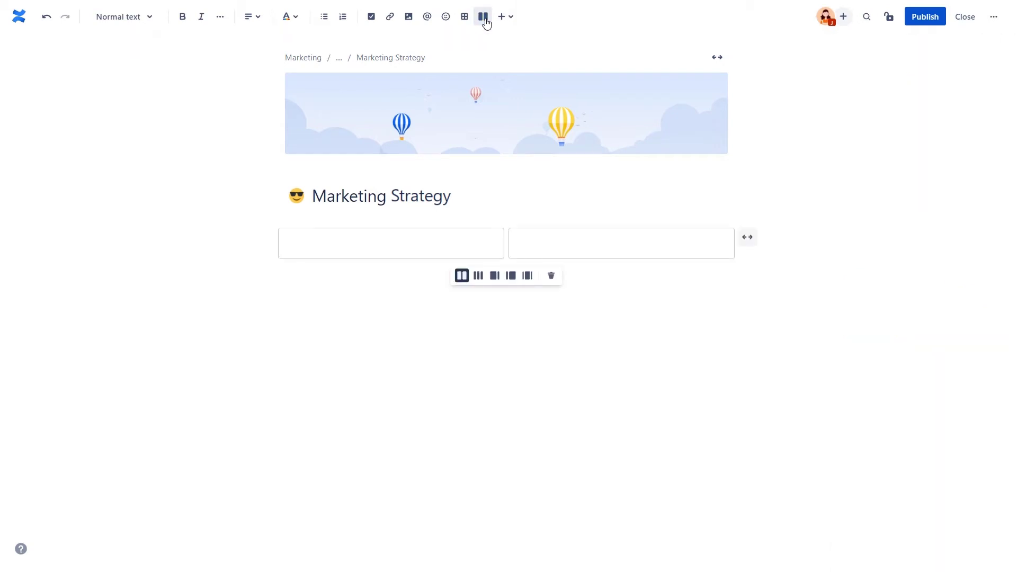
pyautogui.write('/Table of Contents')
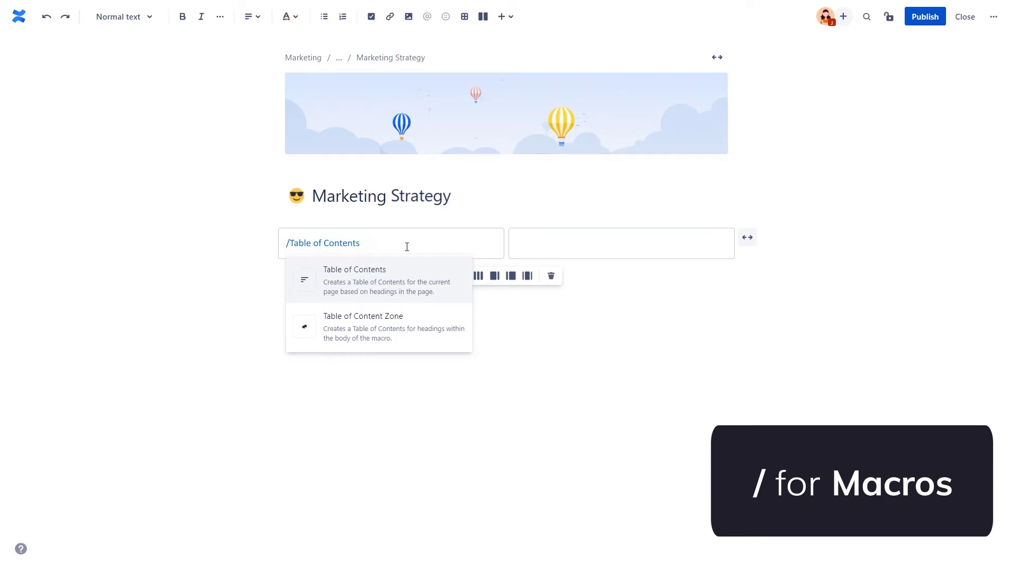
pyautogui.press('Return')
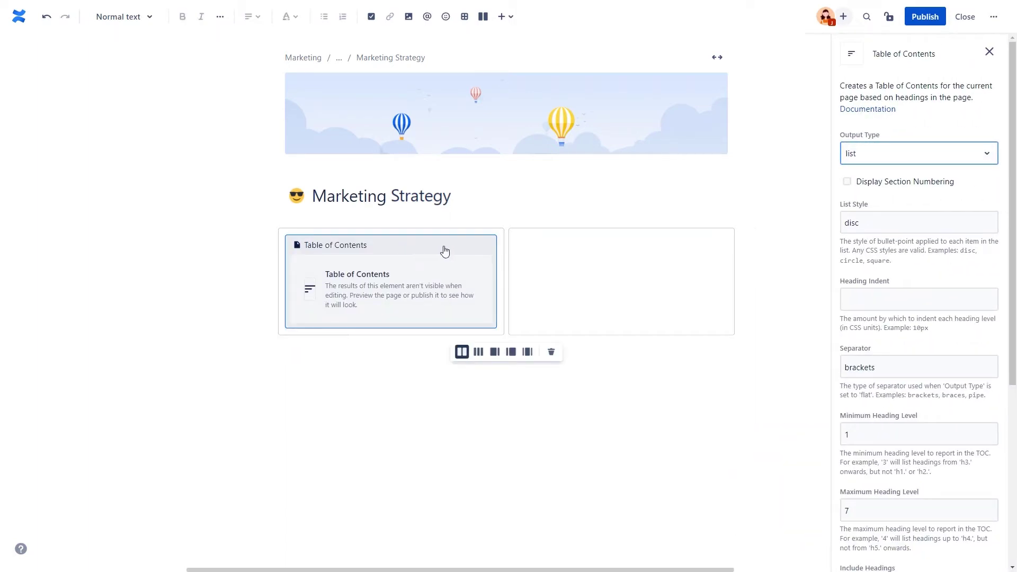
# Step: Add a bold 'Driven by' label with a crown emoji and a Contributors macro on the right
pyautogui.click(561, 252)
pyautogui.hotkey('ctrl', 'b')
pyautogui.write('Driven by :crown')
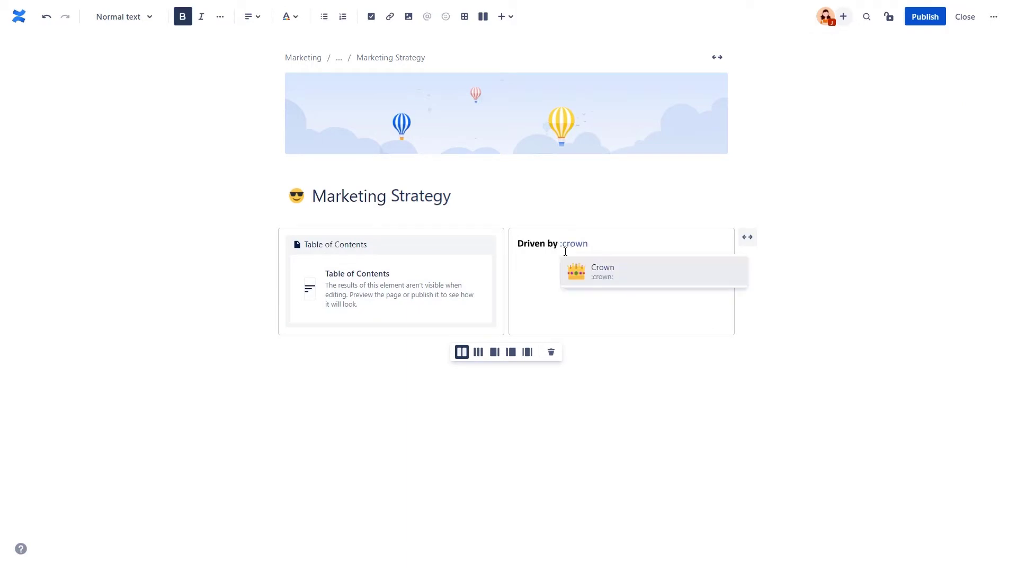
pyautogui.press('Return')
pyautogui.write('/Contributors')
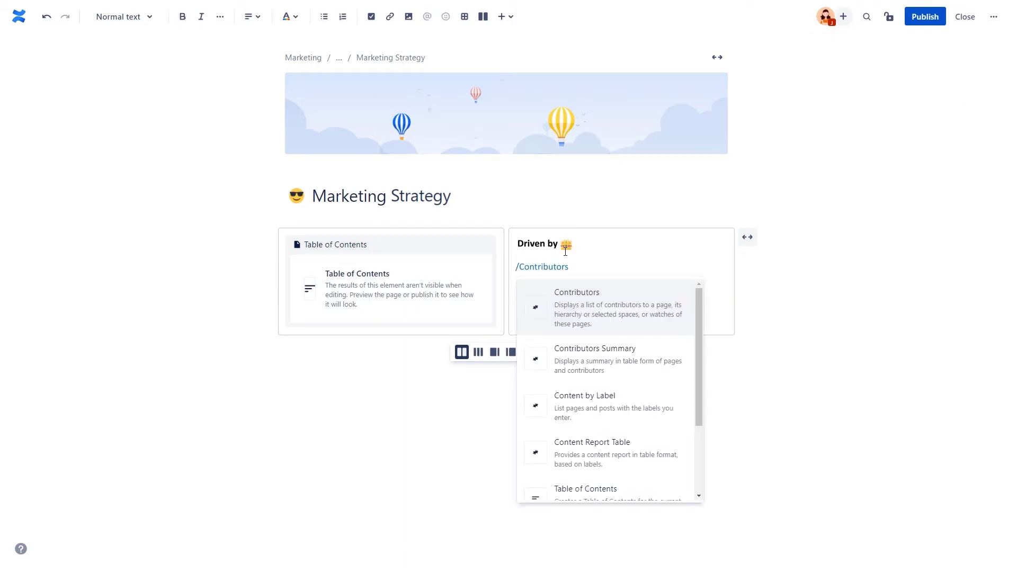
pyautogui.press('Return')
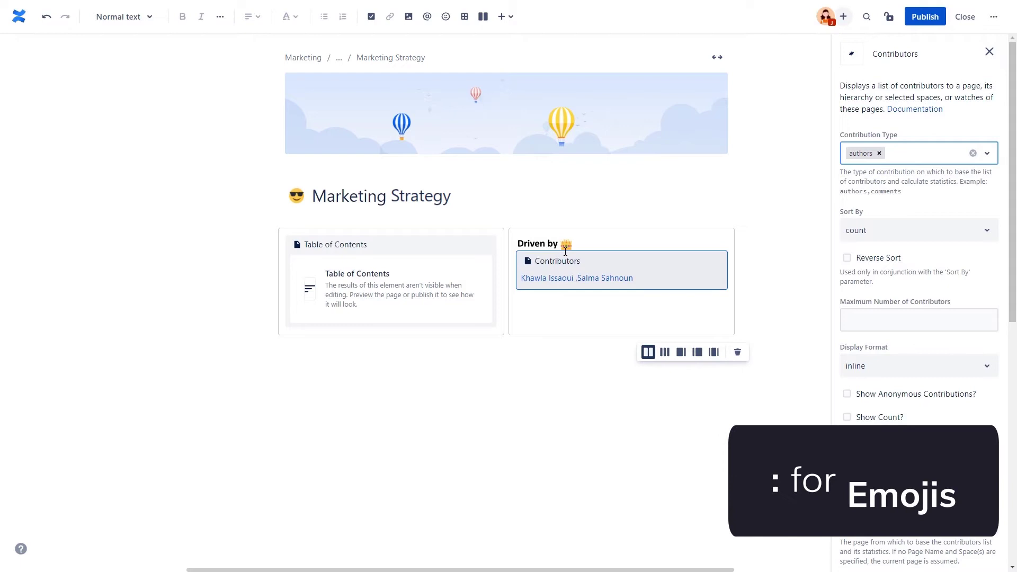
# Step: Add a bold 'Approved by' label with a monocle emoji, mention two approvers, and start a Creation date
pyautogui.click(570, 297)
pyautogui.hotkey('ctrl', 'b')
pyautogui.write('Approved by')
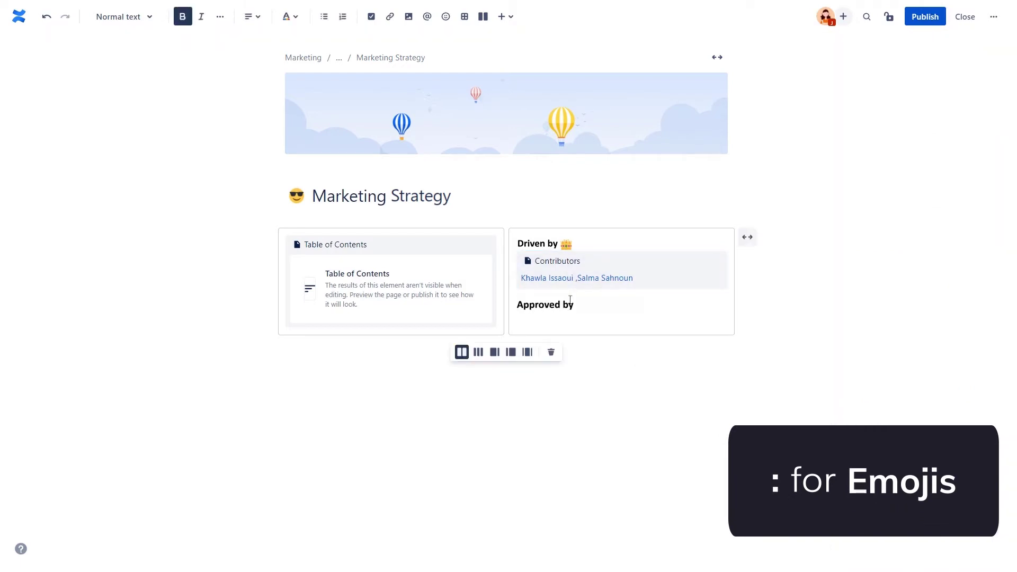
pyautogui.write(' :face with monocle')
pyautogui.press('Return')
pyautogui.write(':')
pyautogui.press('Return')
pyautogui.write('@Khawla')
pyautogui.press('Return')
pyautogui.write('@Hiche')
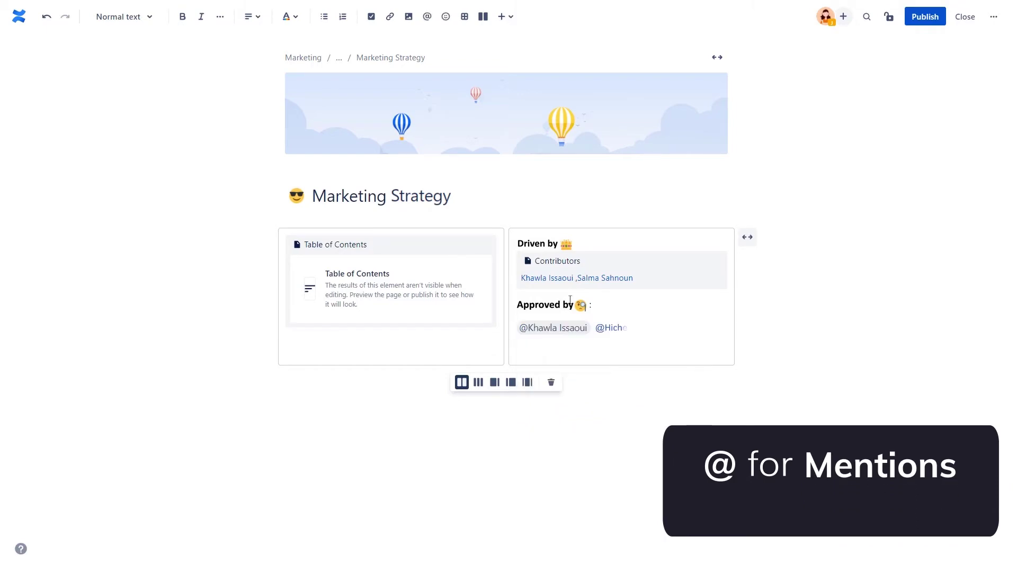
pyautogui.press('Return')
pyautogui.press('Return')
pyautogui.write('Creation date: //')
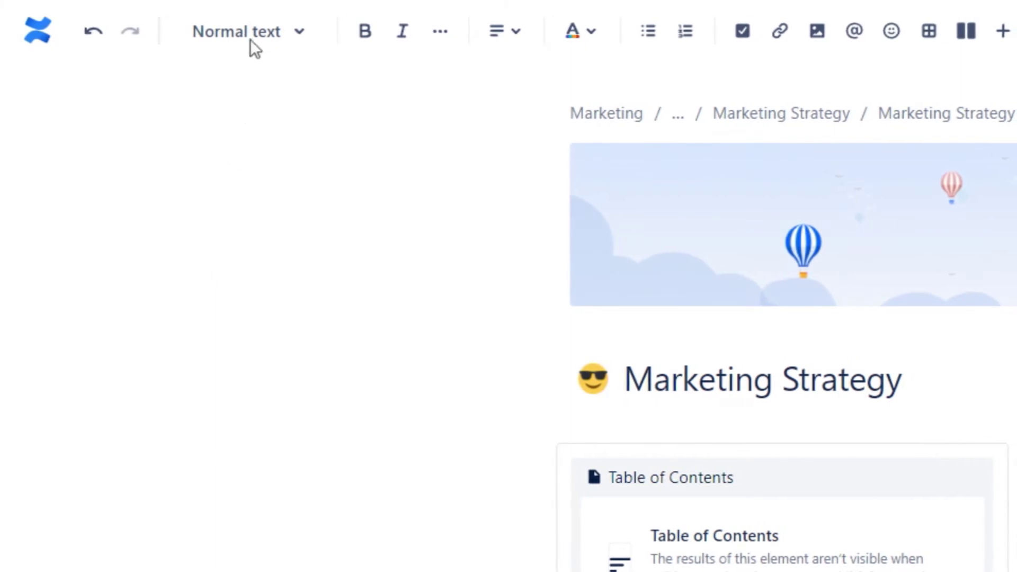
# Step: Add Heading 1 'Market research analysis' with a magnifier emoji and the 'Cloud product Sales per Channel and Country' line
pyautogui.click(254, 46)
pyautogui.click(253, 132)
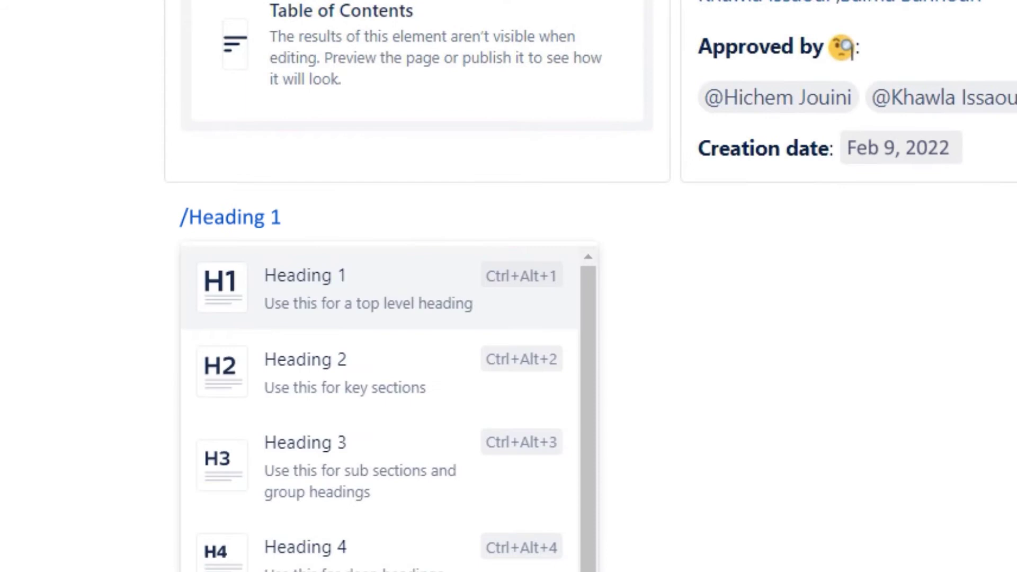
pyautogui.press('Return')
pyautogui.write('Market research analysis:mag_right')
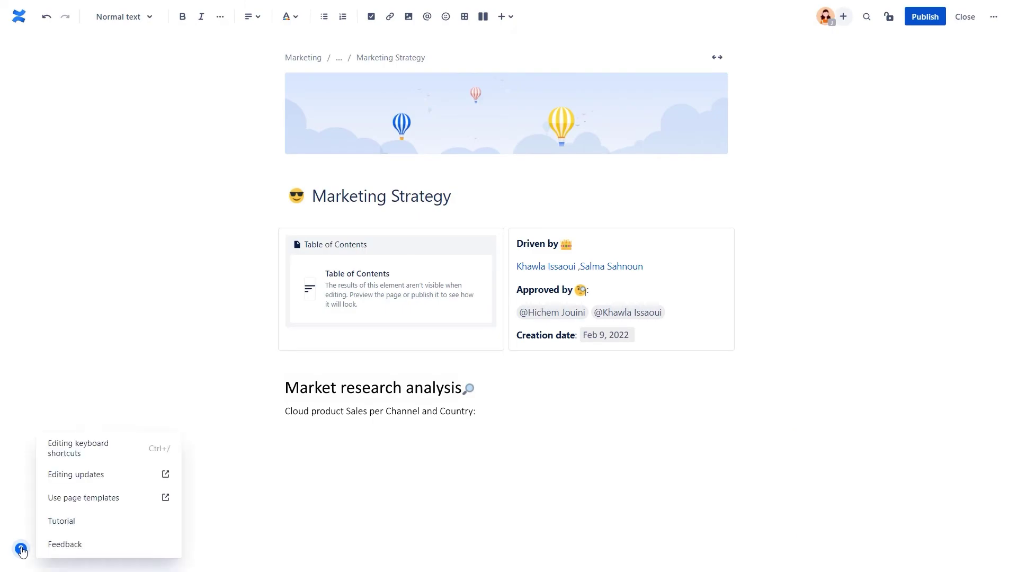
pyautogui.click(72, 454)
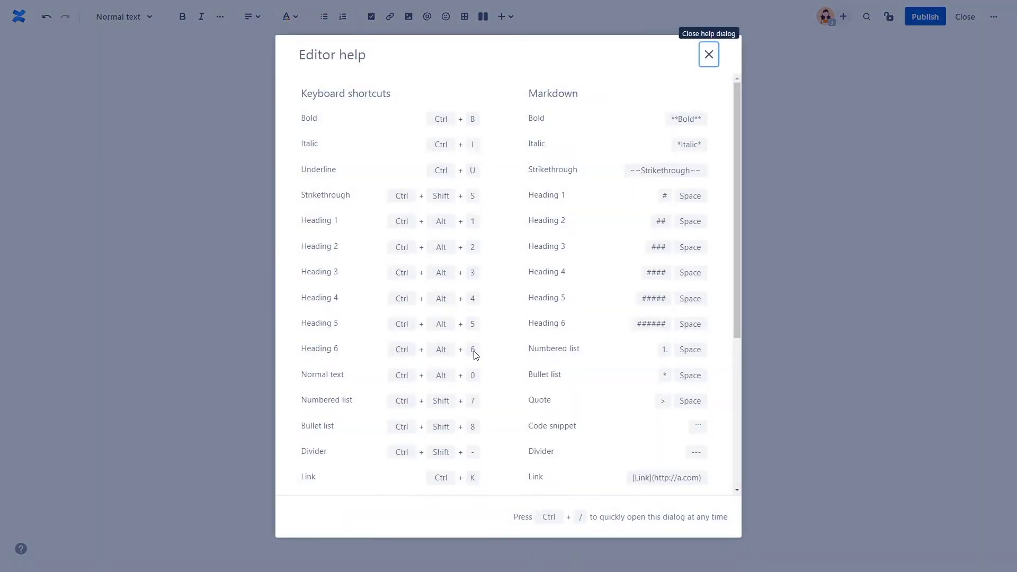
pyautogui.scroll(-5, 731, 261)
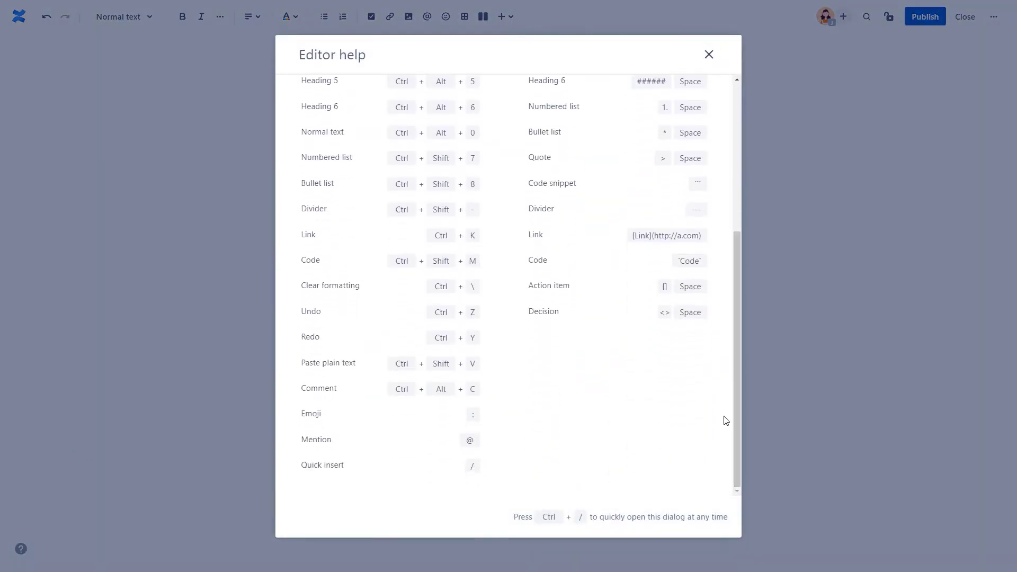
# Step: Insert a table with a pink header row and a salmon first column
pyautogui.click(827, 386)
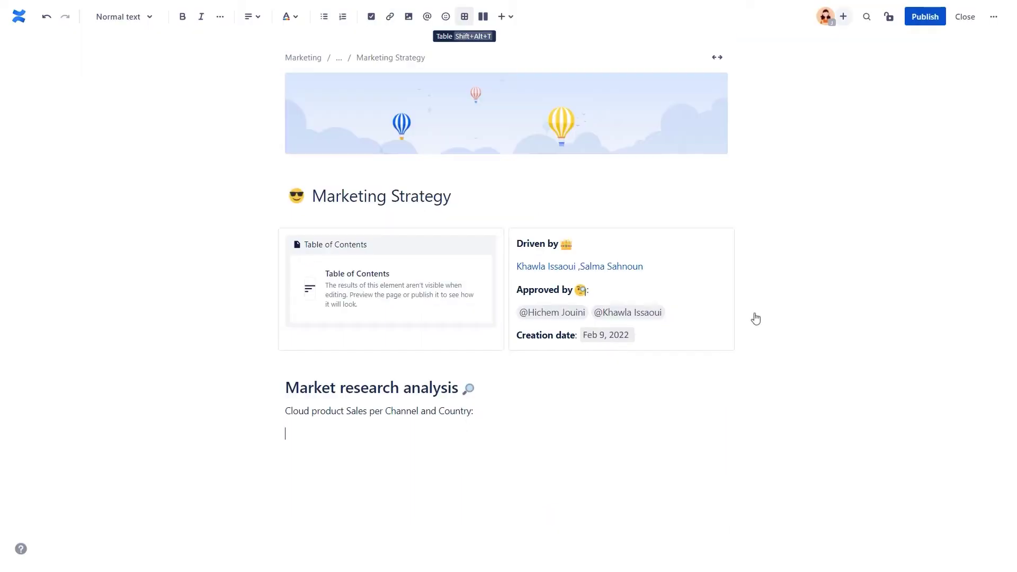
pyautogui.click(464, 17)
pyautogui.click(282, 445)
pyautogui.click(421, 440)
pyautogui.click(645, 441)
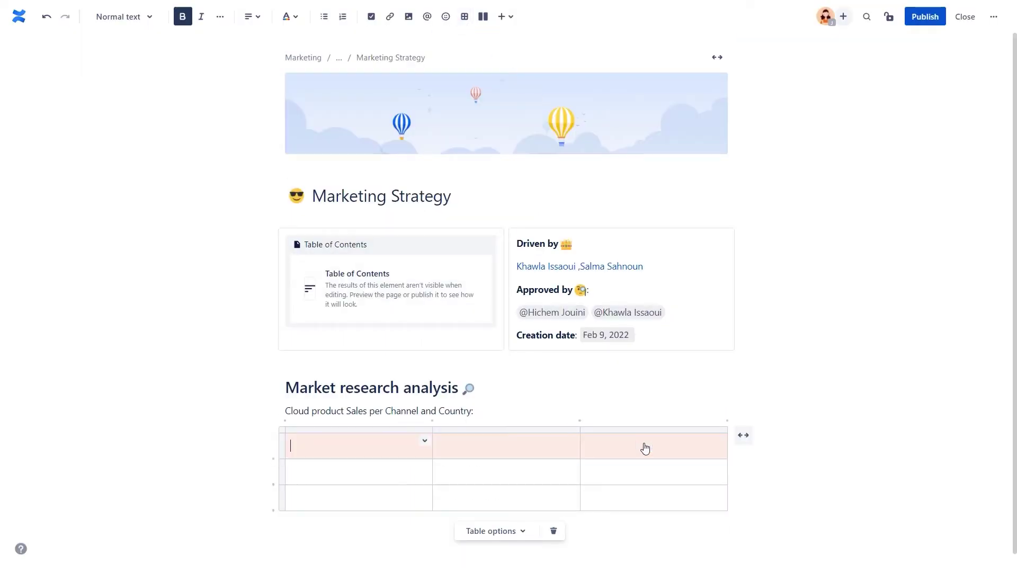
pyautogui.click(358, 430)
pyautogui.click(424, 441)
pyautogui.moveTo(500, 449)
pyautogui.click(644, 459)
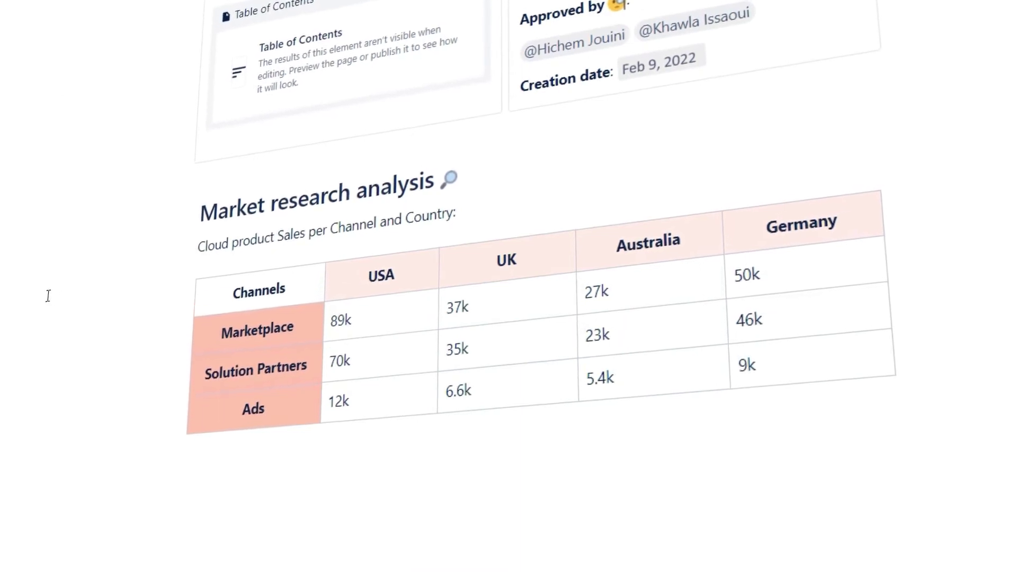
# Step: Add a three-column Target Audience section followed by an info panel
pyautogui.write('Target Audience')
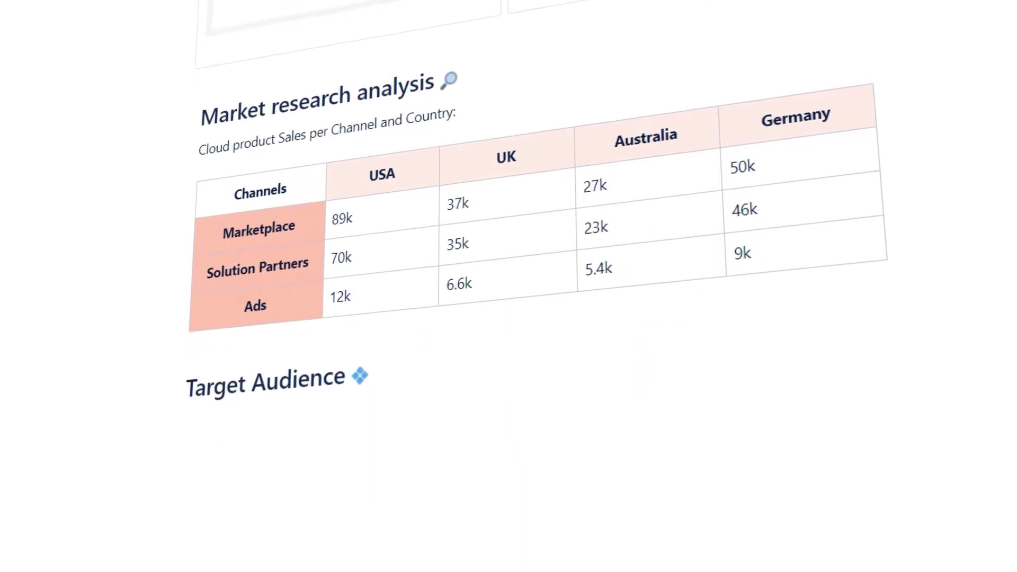
pyautogui.click(462, 506)
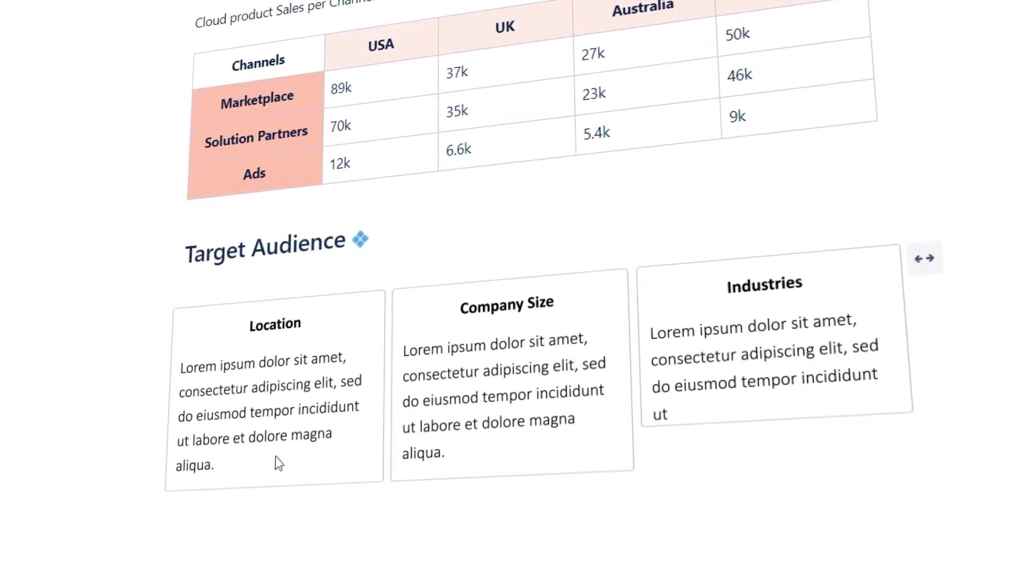
pyautogui.click(209, 541)
pyautogui.write('/Infos')
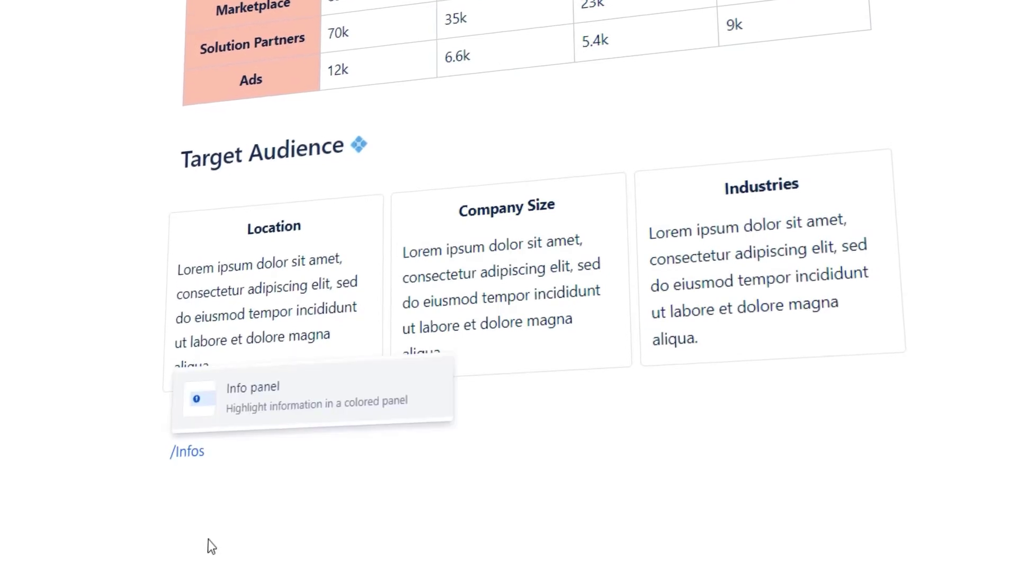
pyautogui.press('Return')
# Step: Write 'Find out who tends to make the buying decisions.' in the panel and make it a note panel
pyautogui.write('Find out who tends to make the buying decisions.')
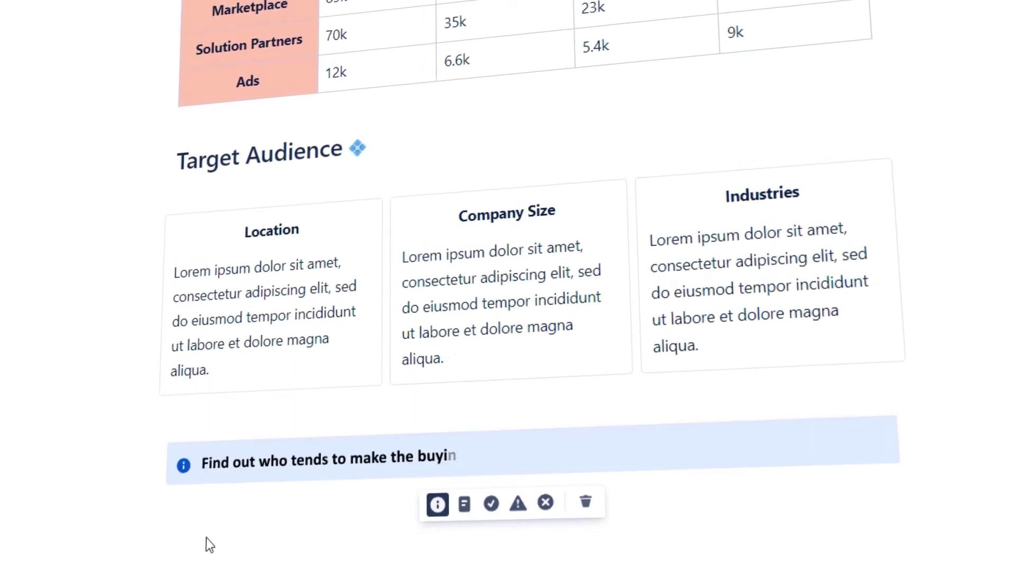
pyautogui.click(464, 504)
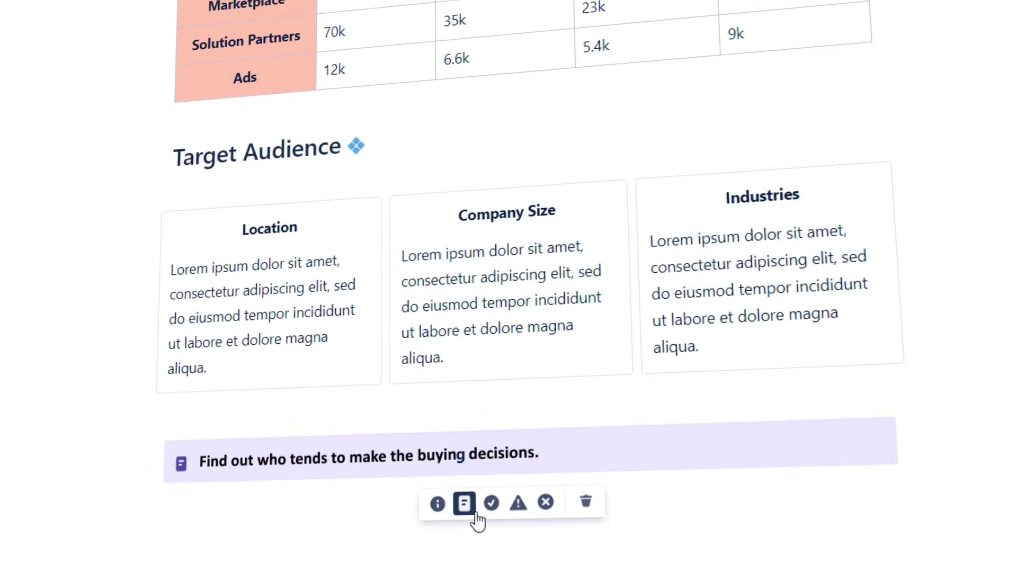
pyautogui.press('Return')
pyautogui.press('Return')
# Step: Add an info panel with a hyperlinked 'Refer to this also:' line
pyautogui.write('/inf')
pyautogui.press('Return')
pyautogui.write('Refer to this also:')
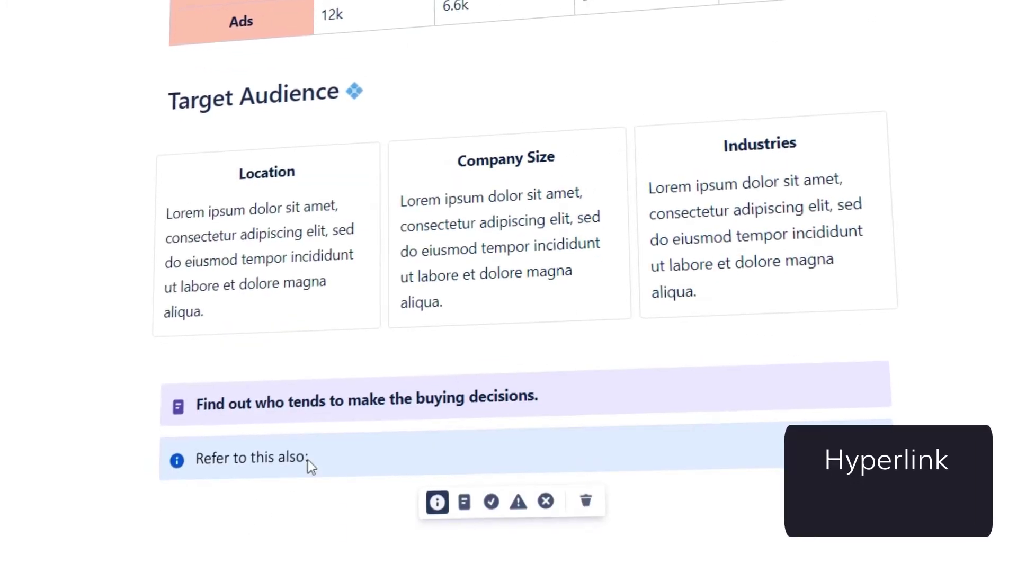
pyautogui.moveTo(308, 459); pyautogui.dragTo(190, 458)
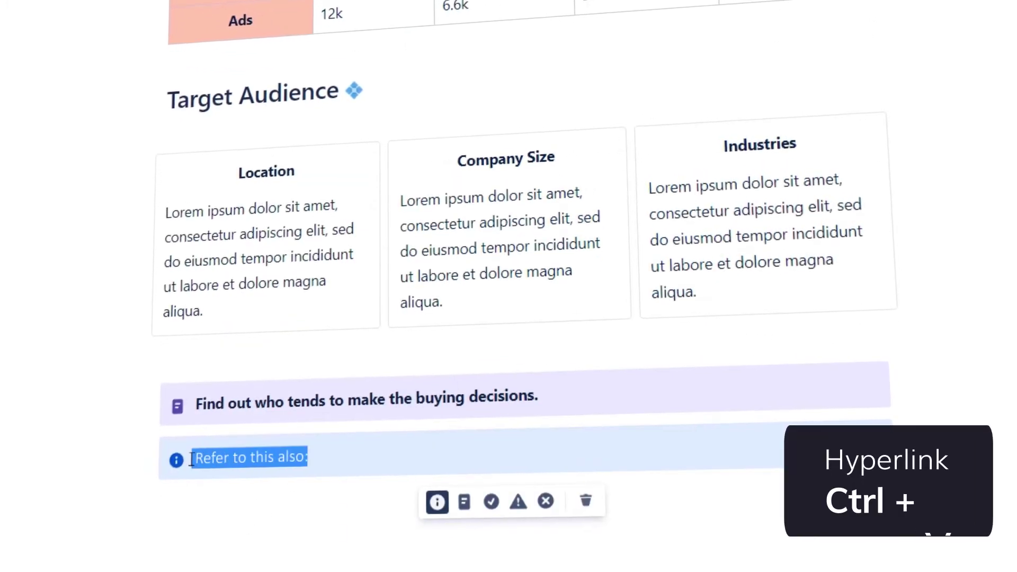
pyautogui.hotkey('ctrl', 'v')
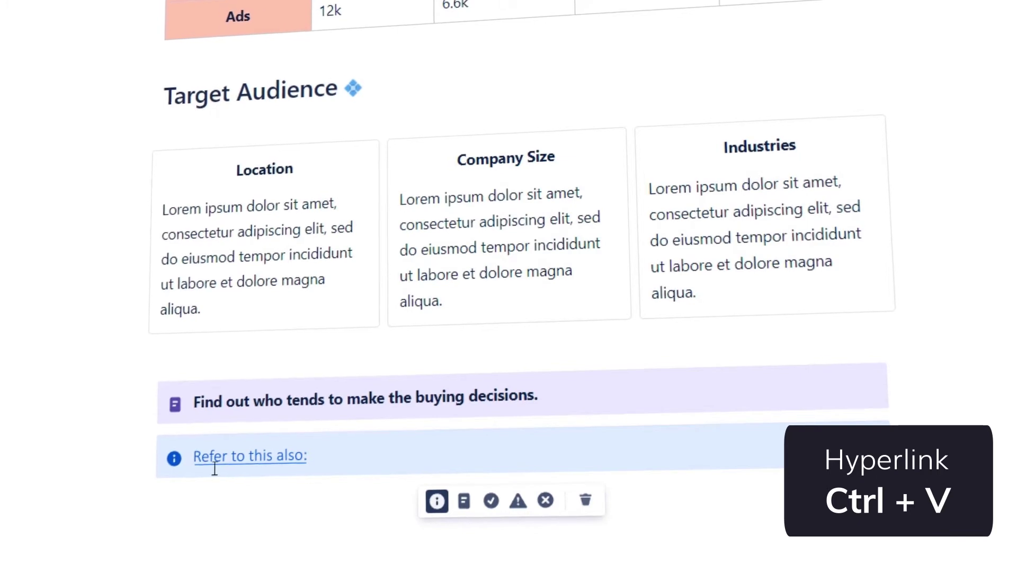
pyautogui.press('Return')
# Step: Insert the pasted market-share article link and display it as a card
pyautogui.write('/Link')
pyautogui.press('Return')
pyautogui.write('https://discovery.hgdata.com/product/atlassian-confluence')
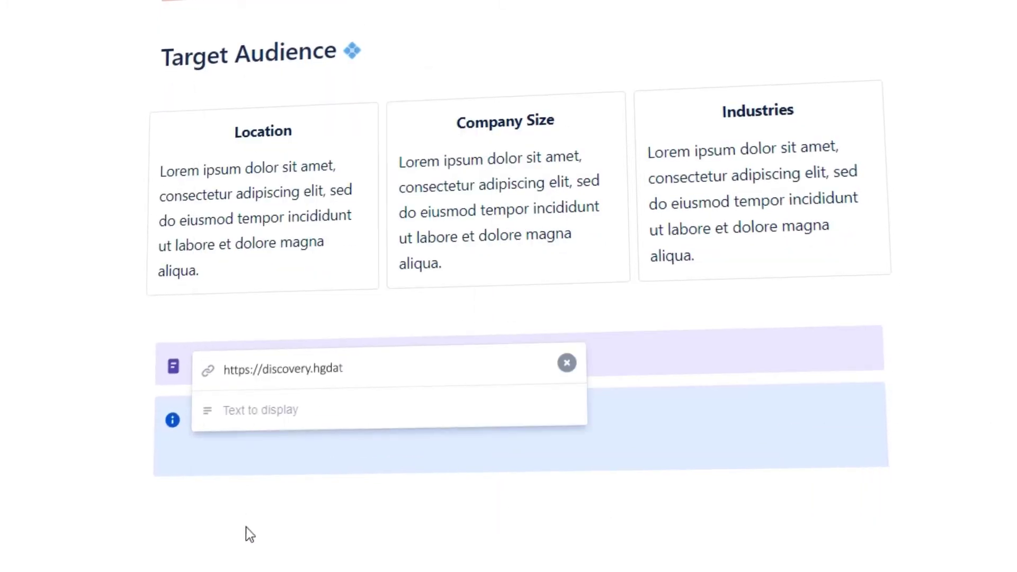
pyautogui.press('Return')
pyautogui.click(397, 460)
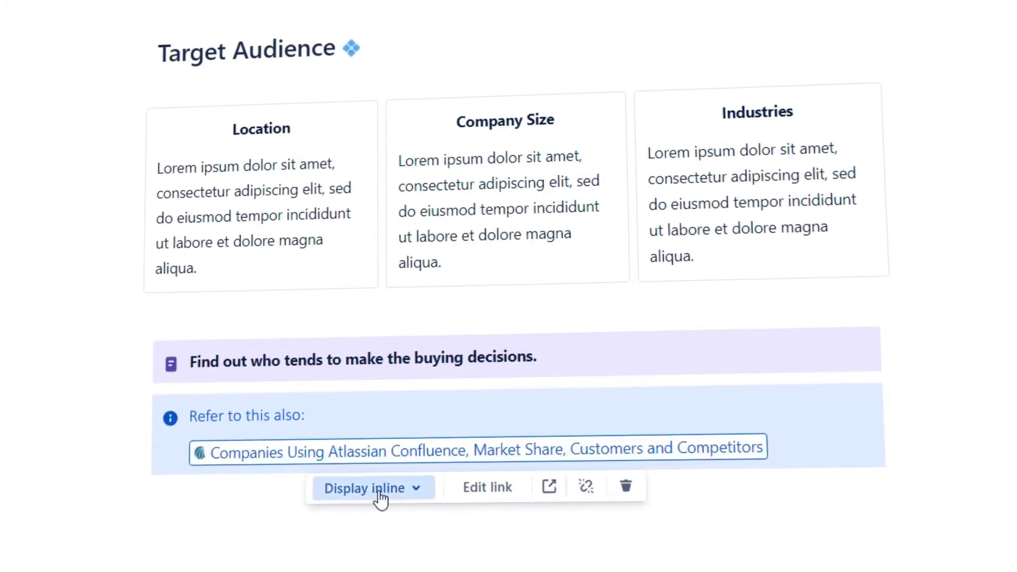
pyautogui.click(381, 494)
pyautogui.click(379, 457)
pyautogui.scroll(-2, 103, 506)
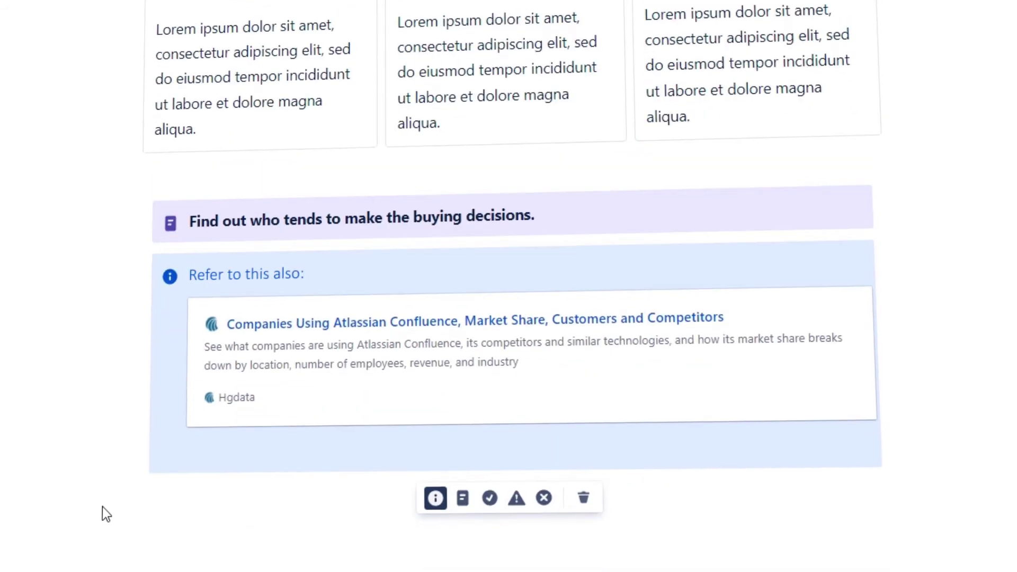
# Step: Add a 'Goals' heading with a dart emoji and a checklist: more website traffic, more webinars, monthly events
pyautogui.click(186, 552)
pyautogui.write('Goals :dart')
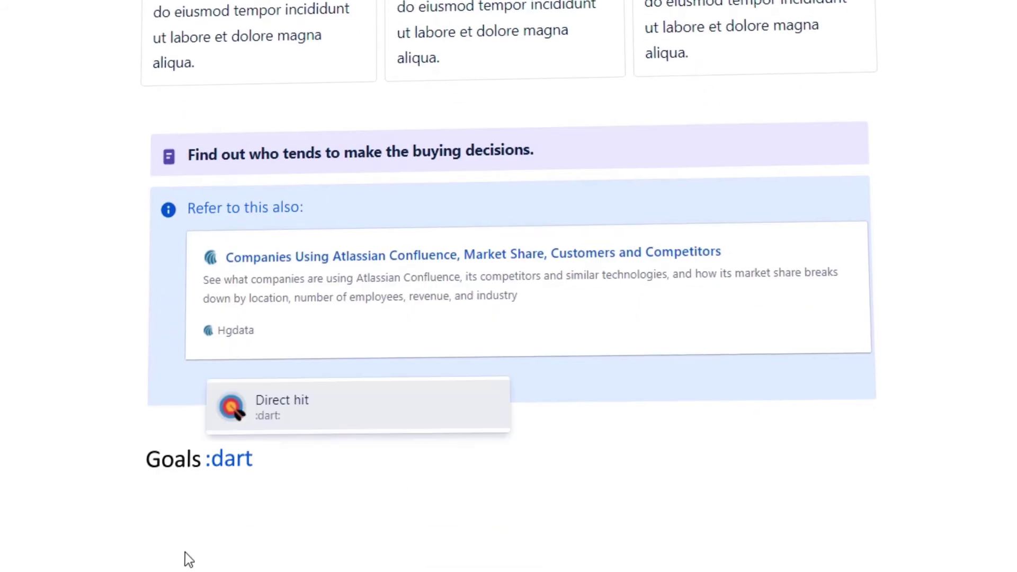
pyautogui.press('Return')
pyautogui.write(':')
pyautogui.press('Return')
pyautogui.write('/Action Item')
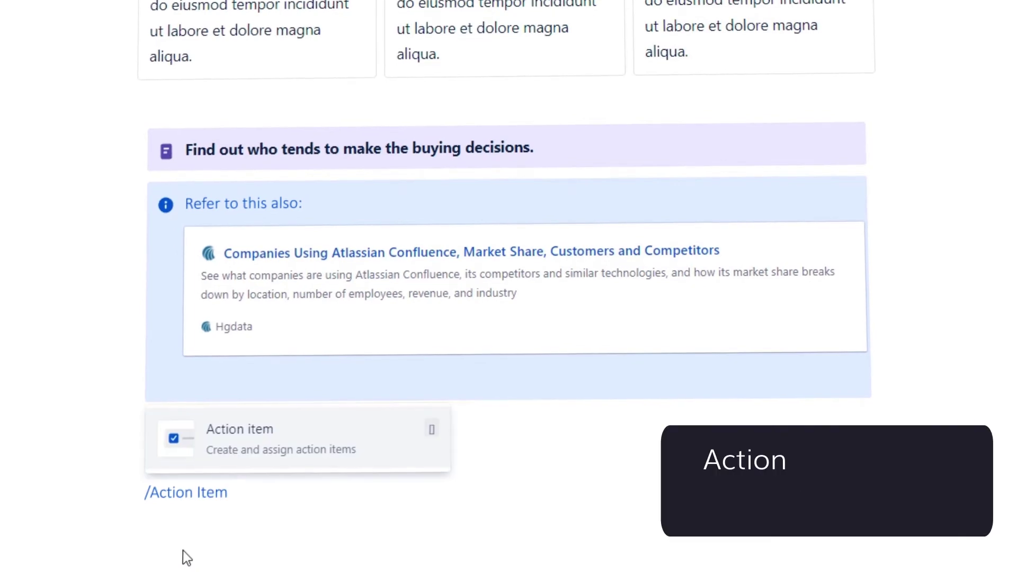
pyautogui.press('Return')
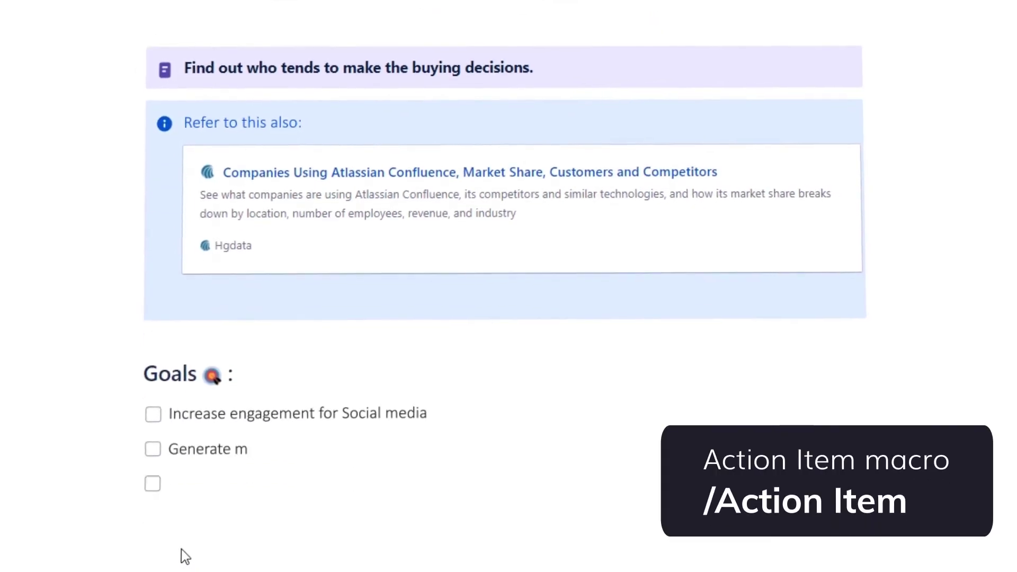
pyautogui.write('ore website traffic')
pyautogui.press('Return')
pyautogui.write('Host more webinars')
pyautogui.press('Return')
pyautogui.write('Plan monthly events @Khawla')
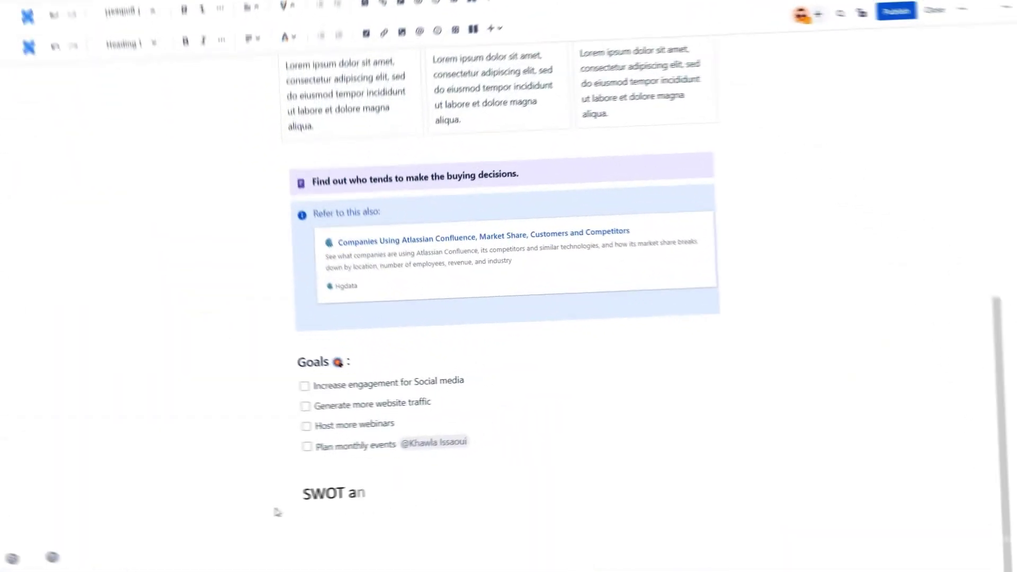
# Step: Add a SWOT analysis heading with an included page, then a 'Competitive analysis' boxing-glove heading
pyautogui.write('alysis :balance')
pyautogui.press('Return')
pyautogui.press('Return')
pyautogui.write('/Include Page')
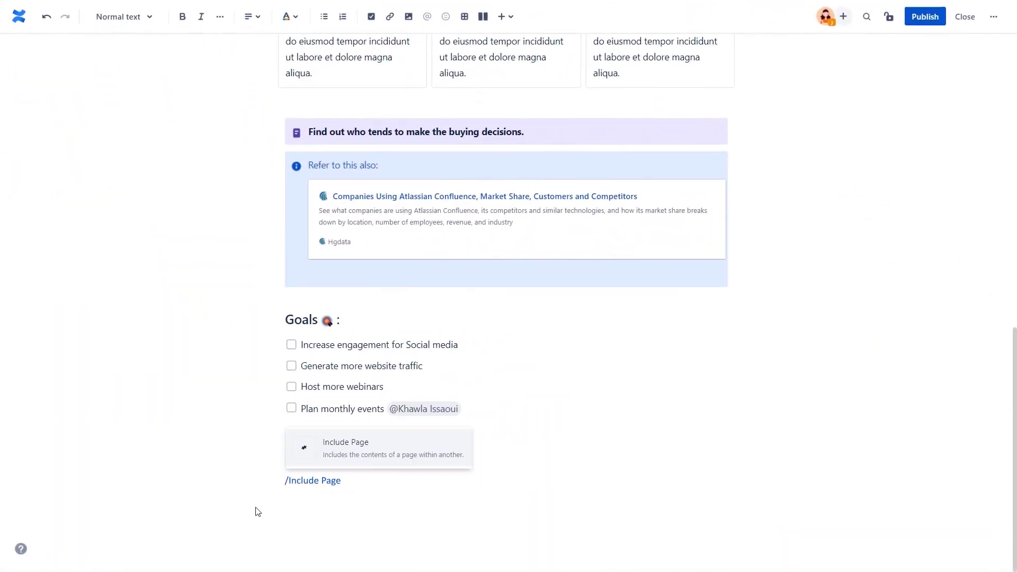
pyautogui.press('Return')
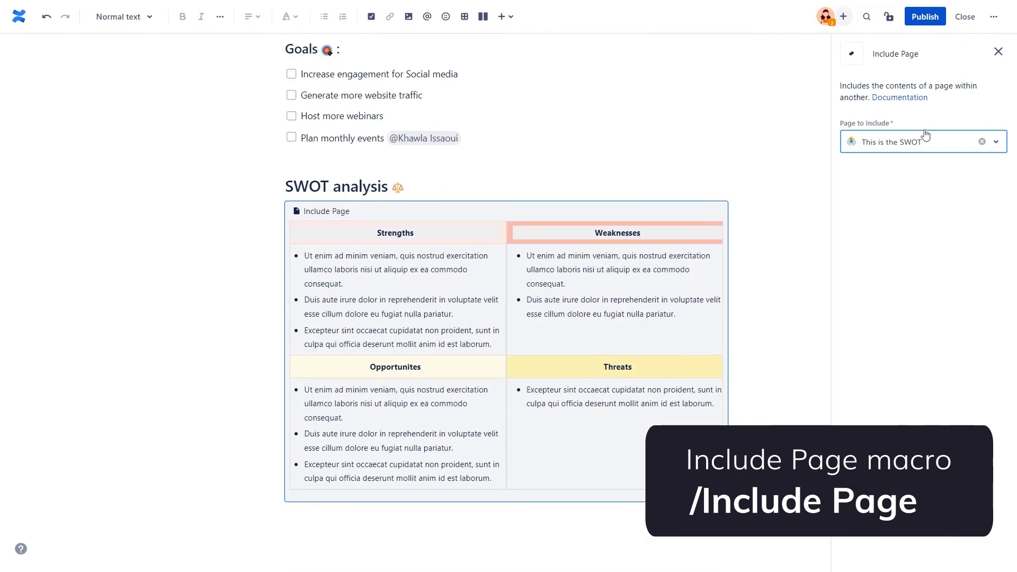
pyautogui.write('Competitive an')
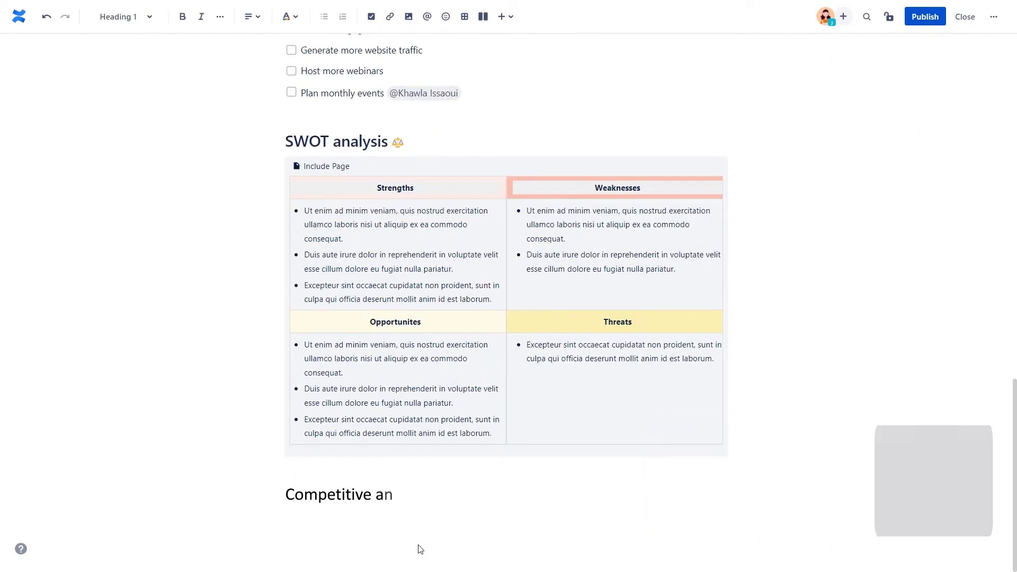
pyautogui.write('alysis :boxing_glove')
pyautogui.press('Return')
pyautogui.press('Return')
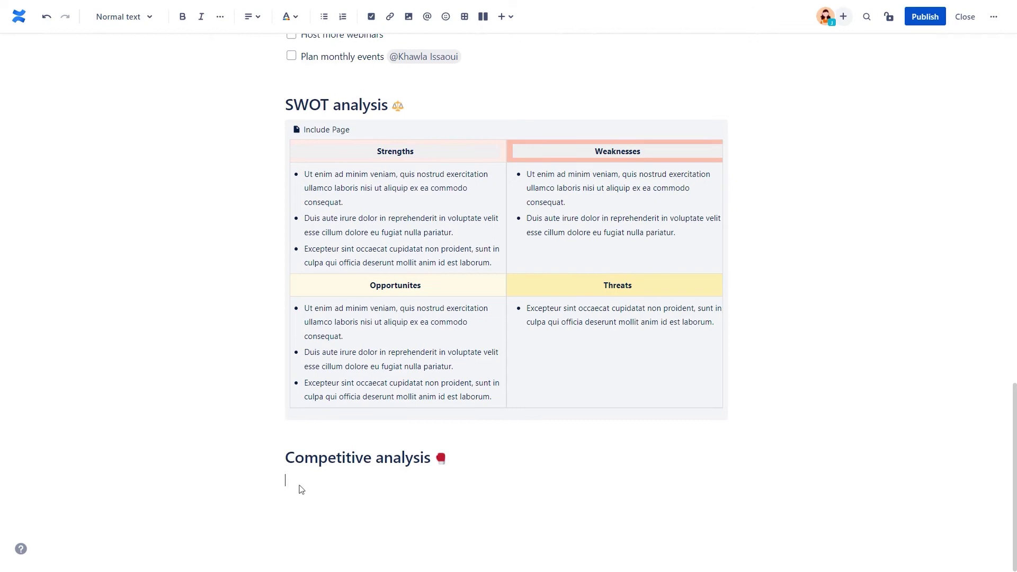
# Step: Paste the competitor table and add a green EMAIL status in Competitor 3's cell
pyautogui.hotkey('ctrl', 'v')
pyautogui.click(574, 481)
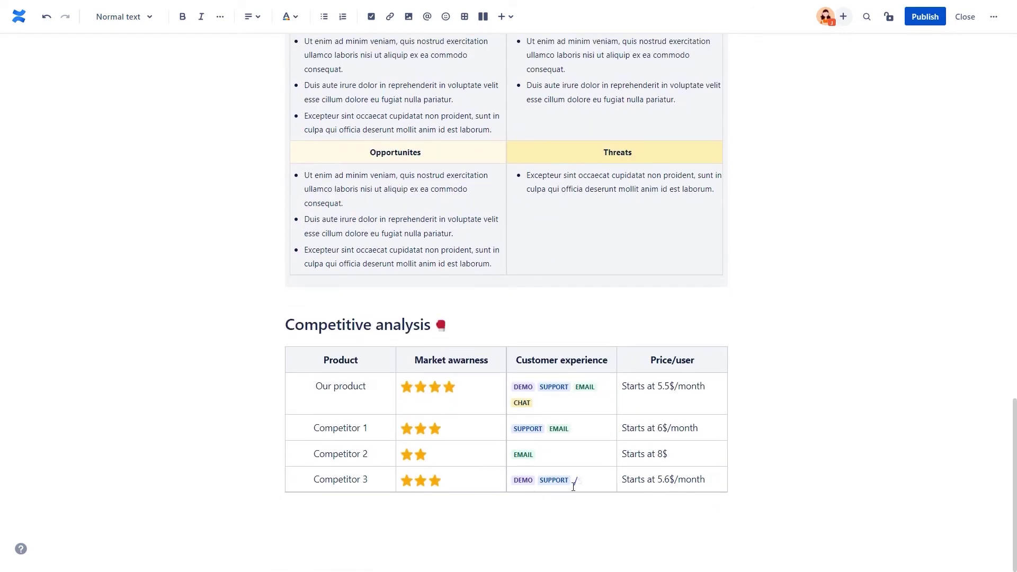
pyautogui.write('/status')
pyautogui.press('Return')
pyautogui.write('EMAIL')
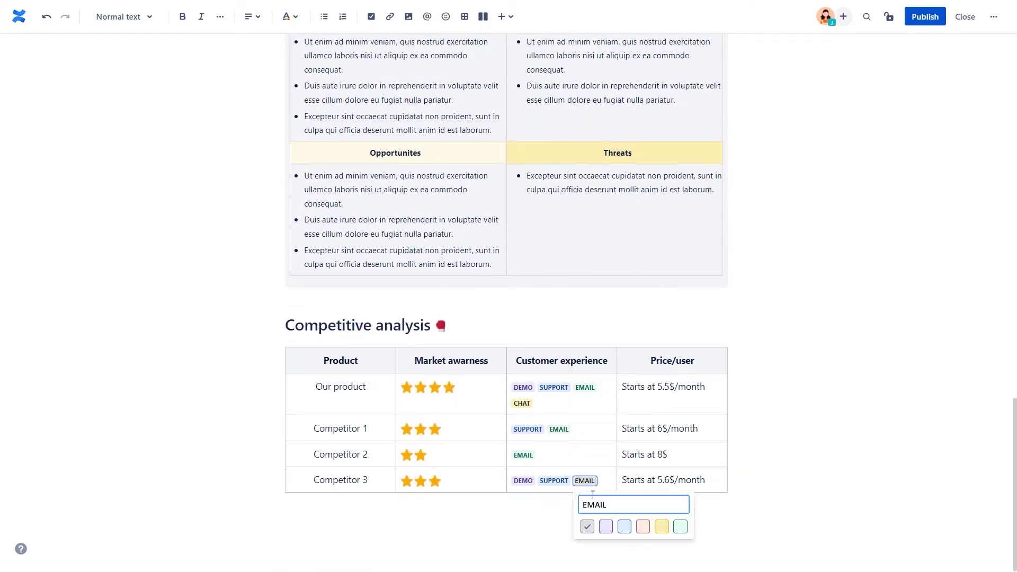
pyautogui.click(681, 527)
pyautogui.click(607, 483)
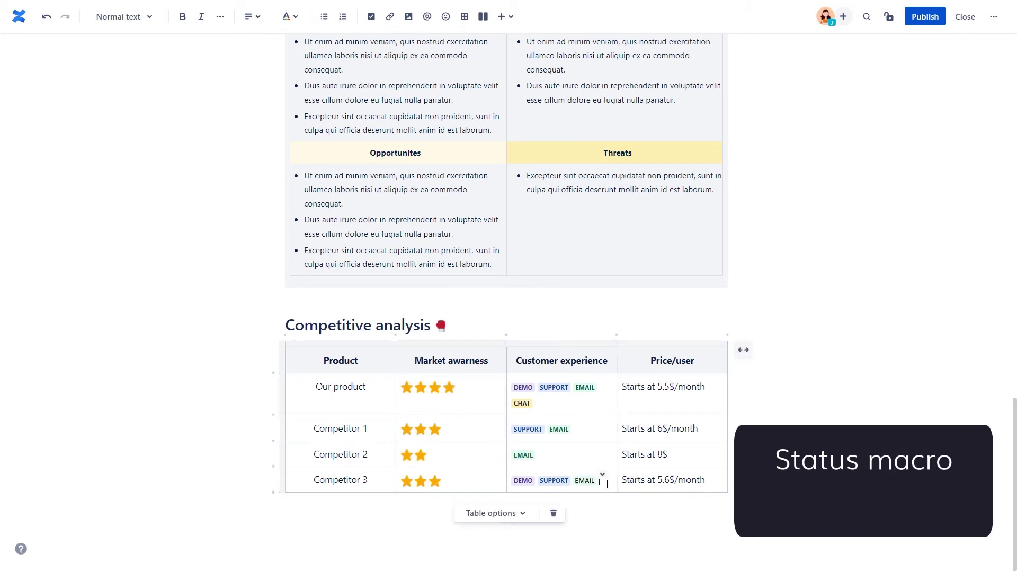
# Step: Add a red PHONE status below it and a fourth star for Competitor 3
pyautogui.press('Return')
pyautogui.write('/Status')
pyautogui.press('Return')
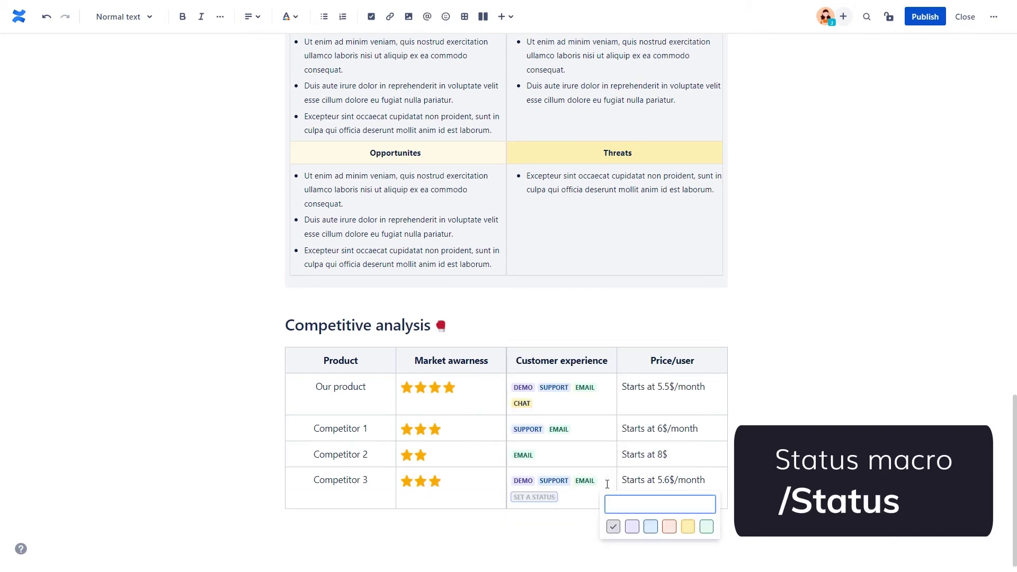
pyautogui.click(669, 527)
pyautogui.scroll(-1, 667, 531)
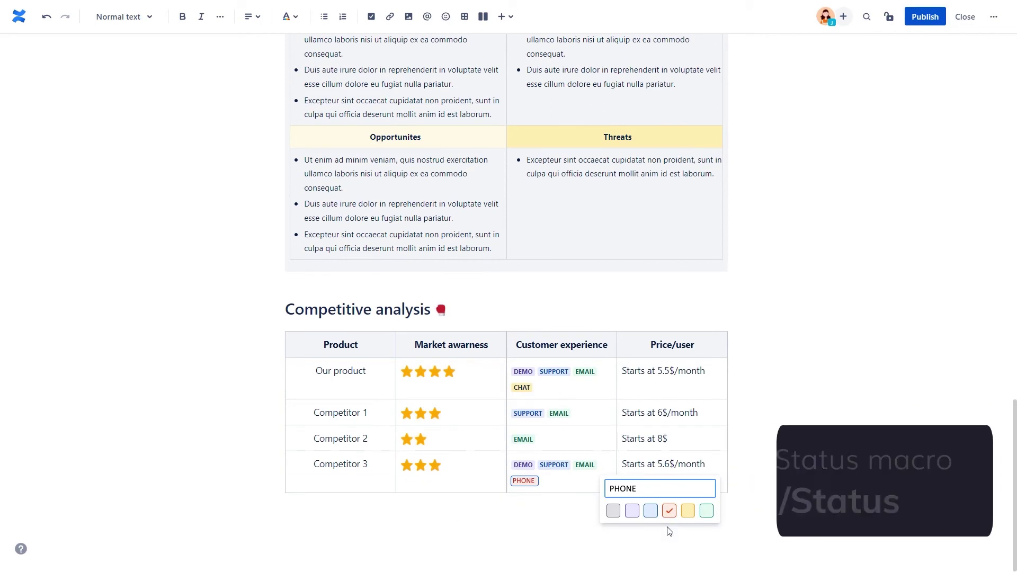
pyautogui.click(648, 517)
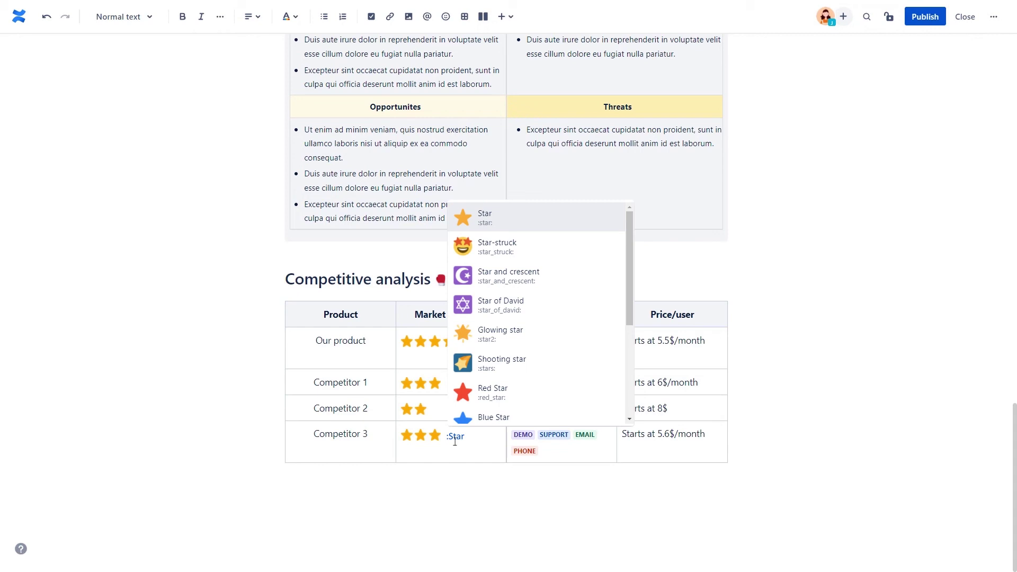
pyautogui.press('Return')
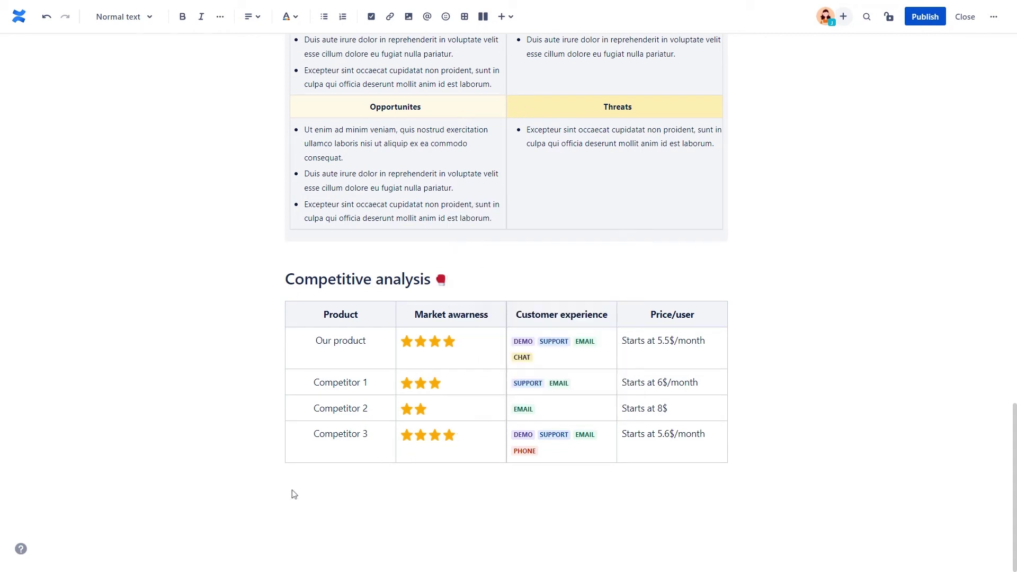
# Step: Insert a divider below the table and begin a quote block with '“Amazing things'
pyautogui.write('divider')
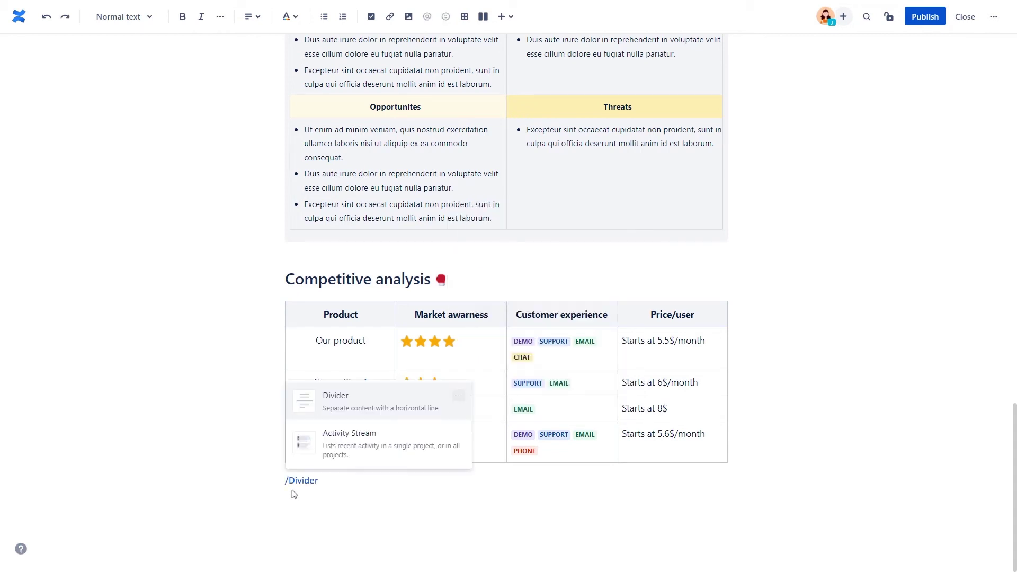
pyautogui.press('Return')
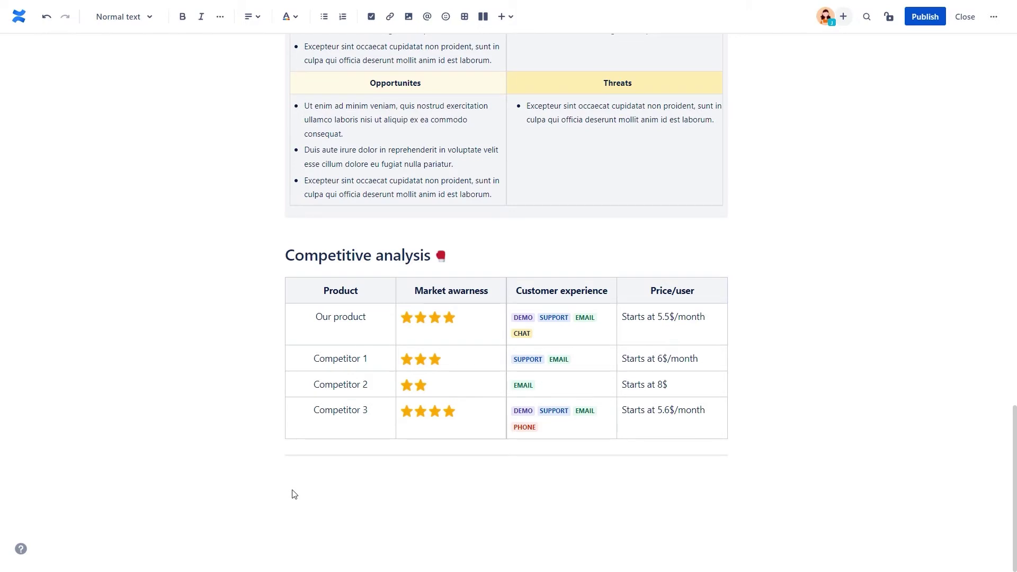
pyautogui.write('/Quote')
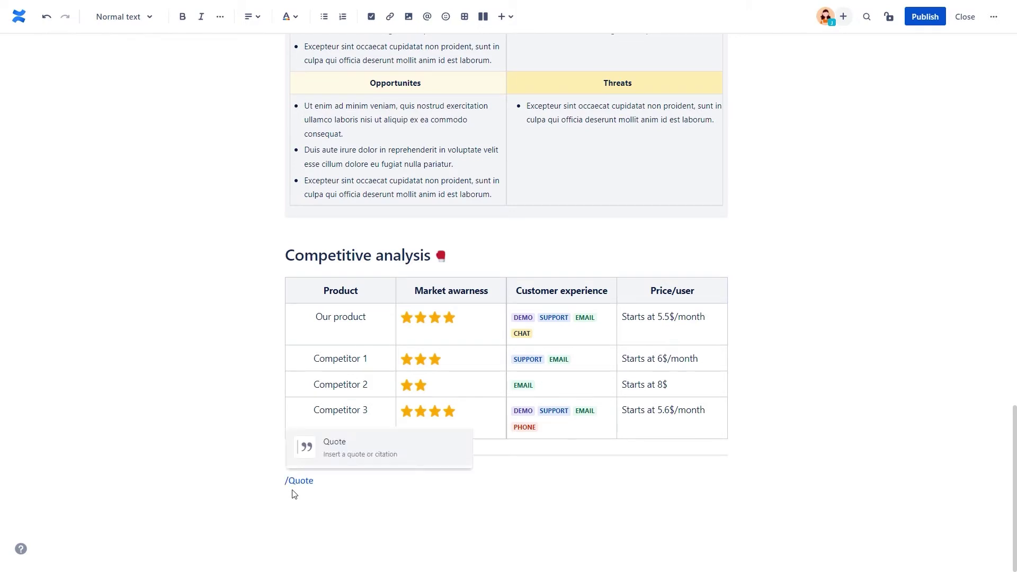
pyautogui.press('Return')
pyautogui.write('“Amazing things will happen when you listen to the consumer.” Jonathan Midenhall, CMO of Airbnb')
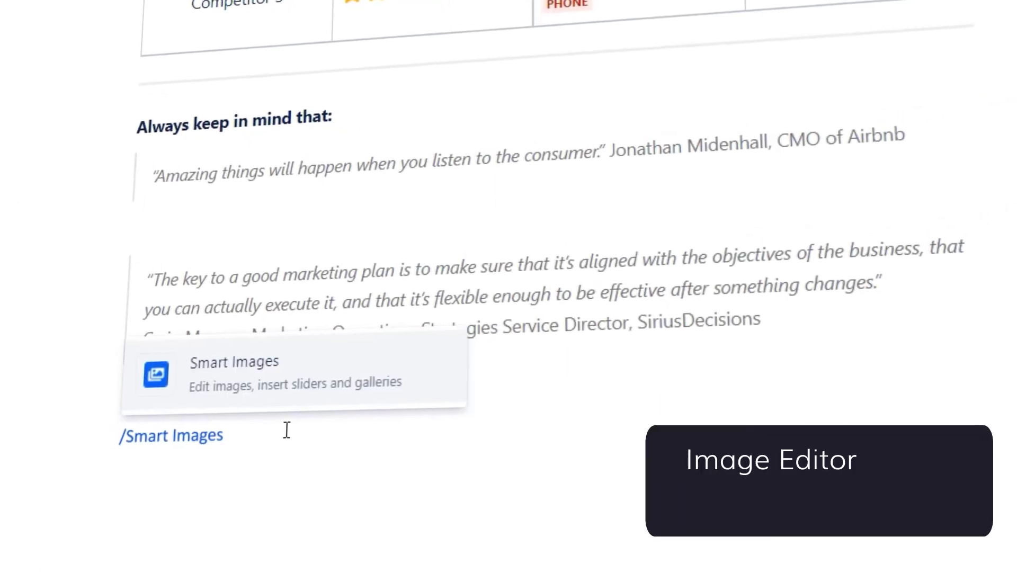
# Step: Drop three screenshots into the Smart Images slider, adjust one image's saturation, and browse to the Active users chart
pyautogui.moveTo(378, 476); pyautogui.dragTo(630, 145)
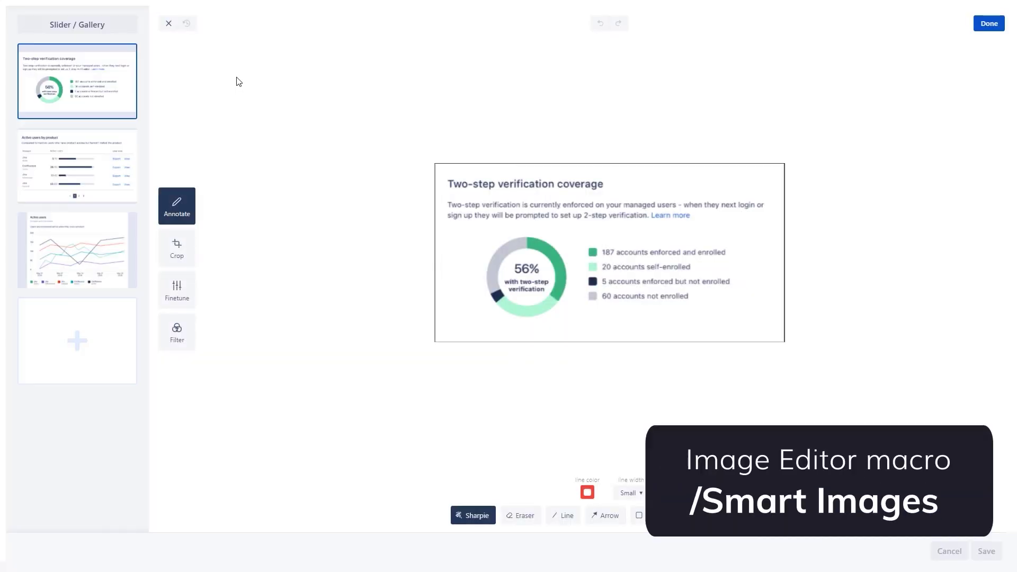
pyautogui.click(178, 286)
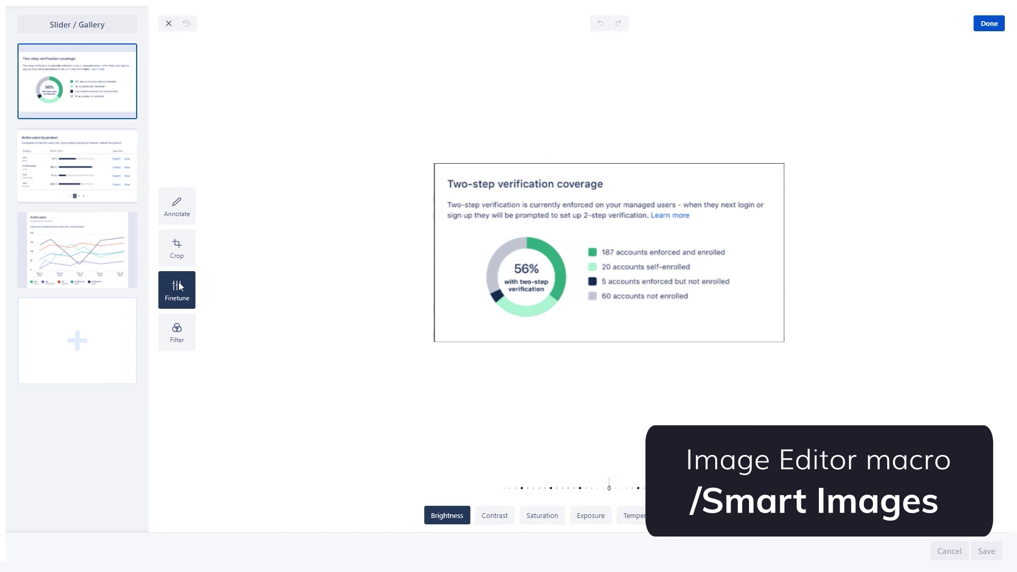
pyautogui.click(546, 515)
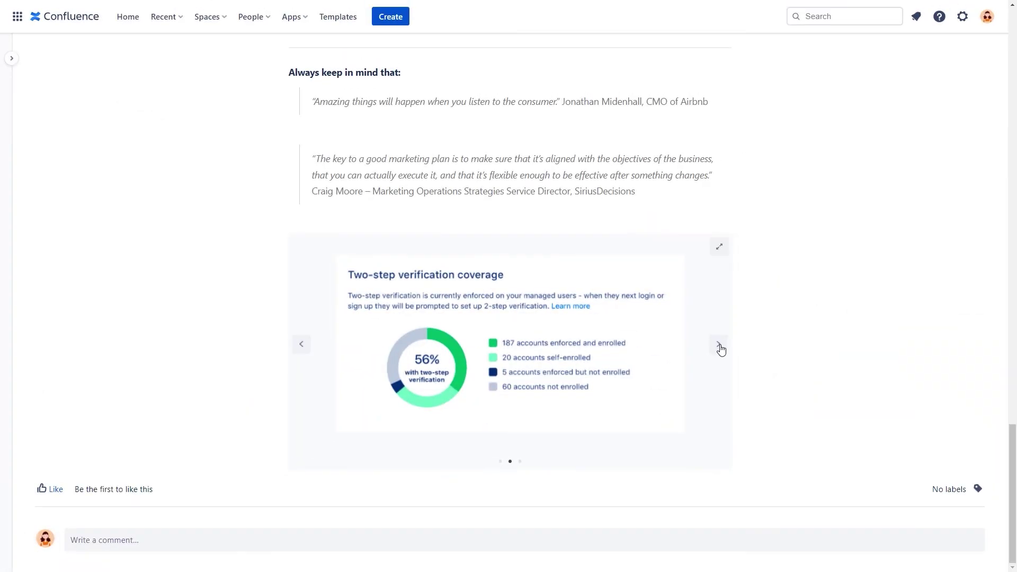
pyautogui.click(719, 345)
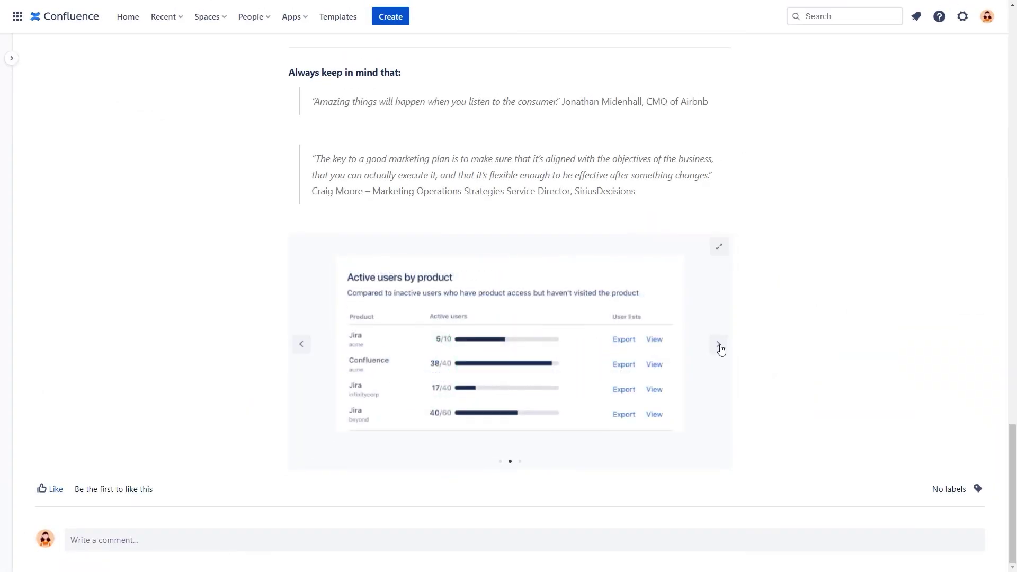
pyautogui.click(719, 345)
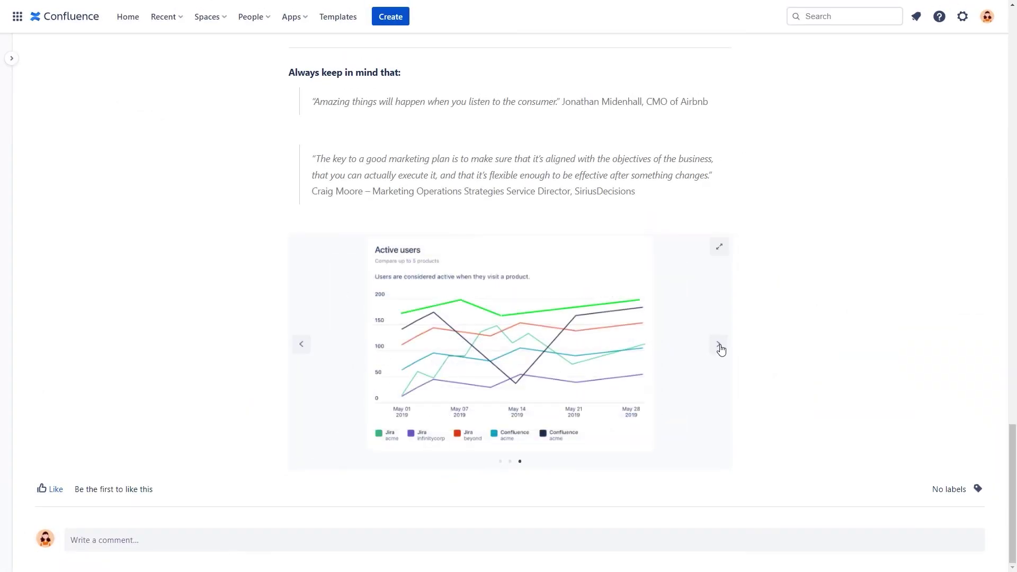